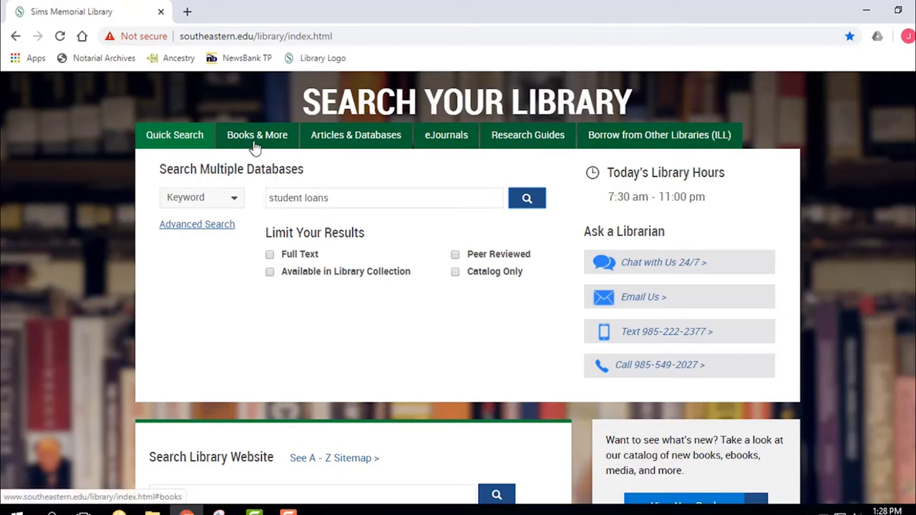
- Search the library's Research Guides for 'apa'
scroll(268, 141, up, 2)
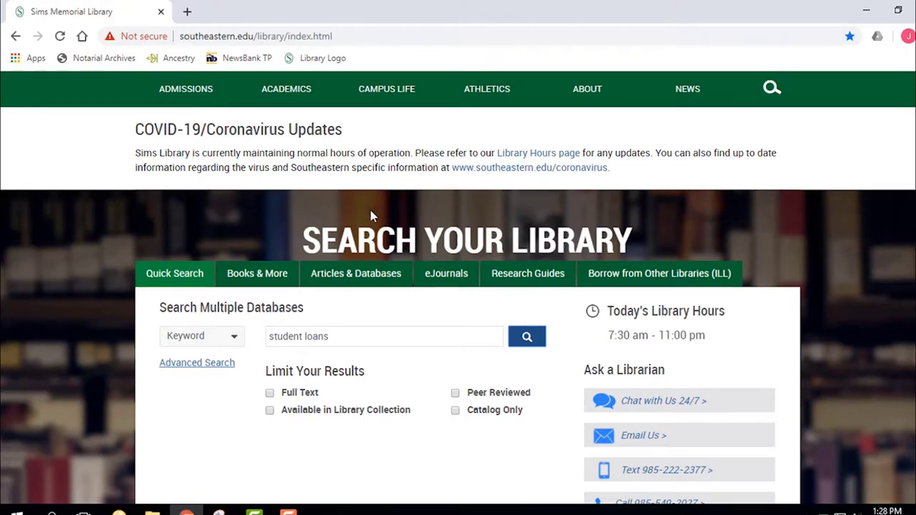
click(531, 275)
click(244, 377)
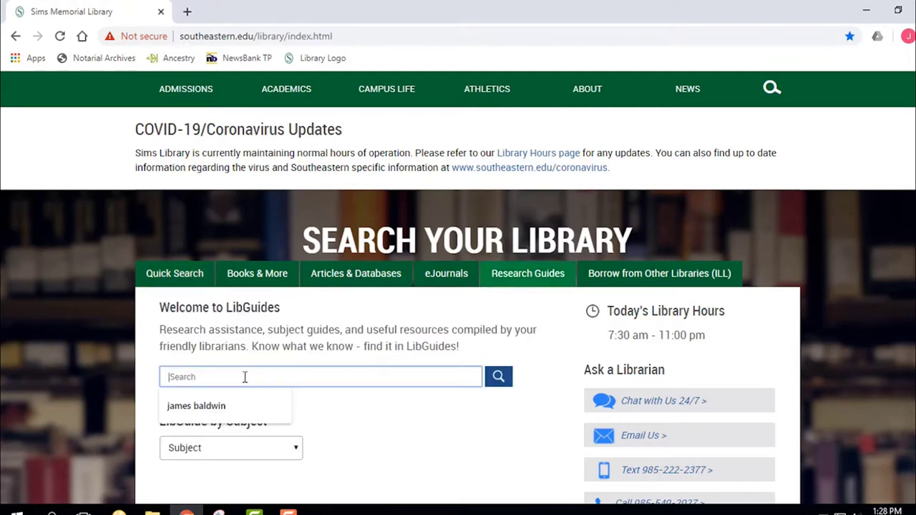
text(apa)
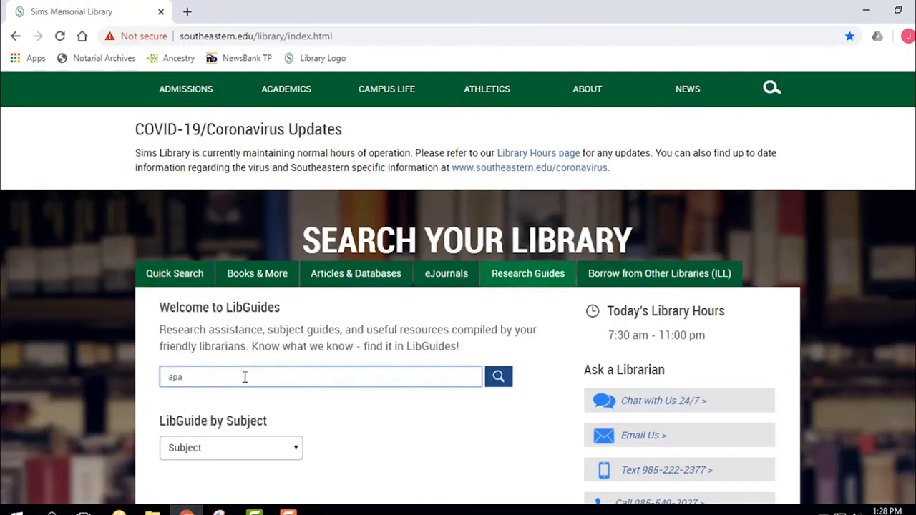
key(Return)
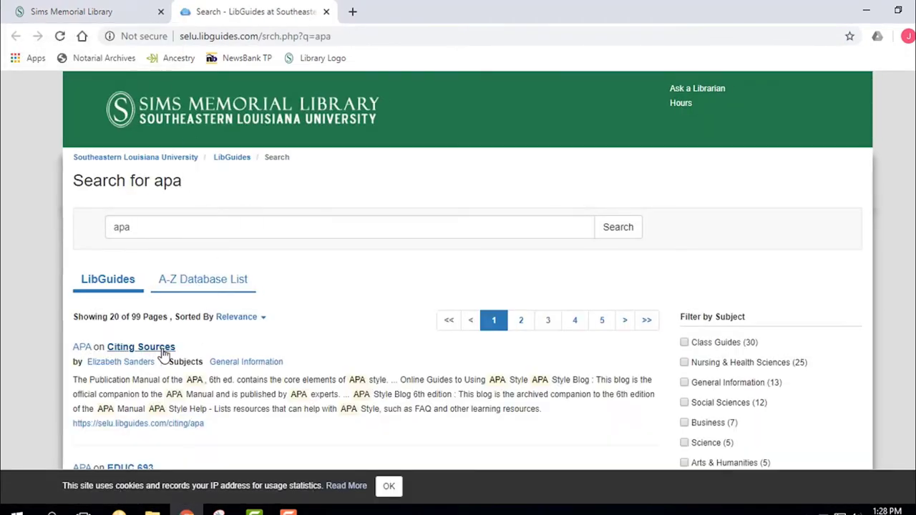
- Open the APA section of the Citing Sources guide and its APA Style Guide to Electronic References link
click(164, 348)
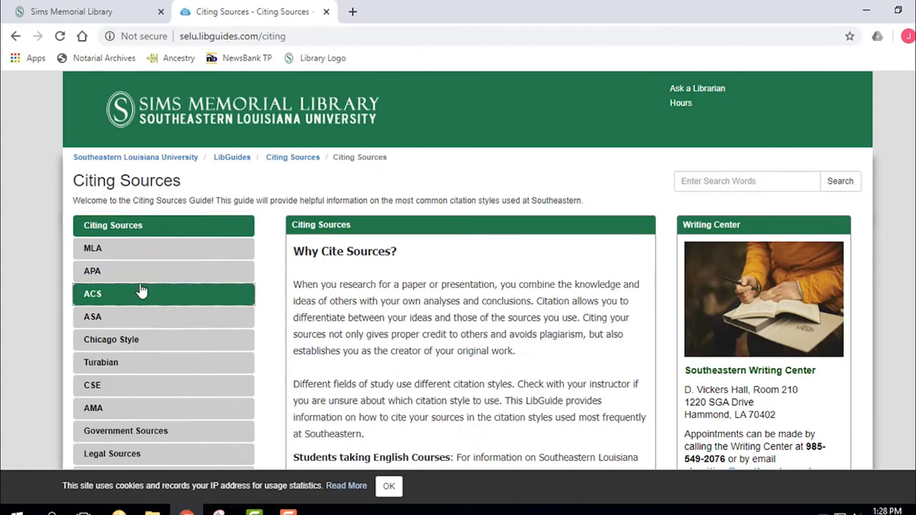
click(129, 273)
scroll(451, 273, down, 2)
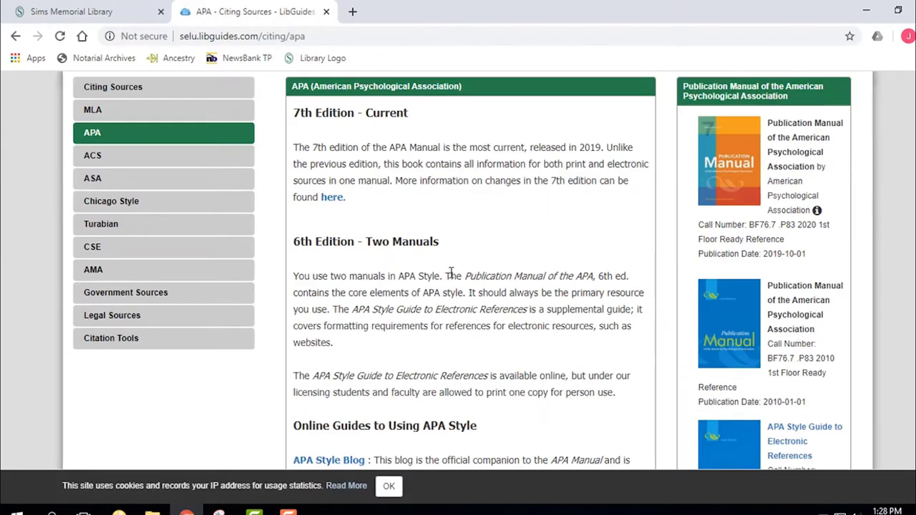
scroll(451, 273, down, 3)
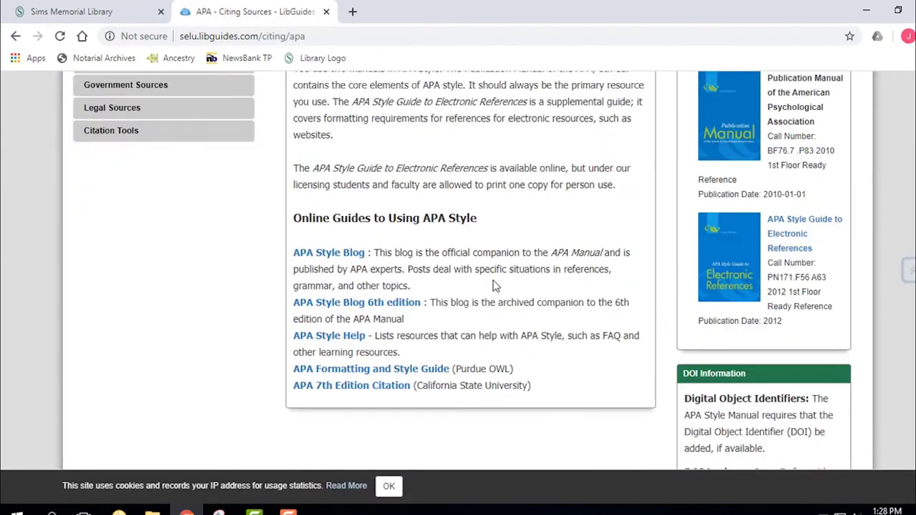
click(791, 243)
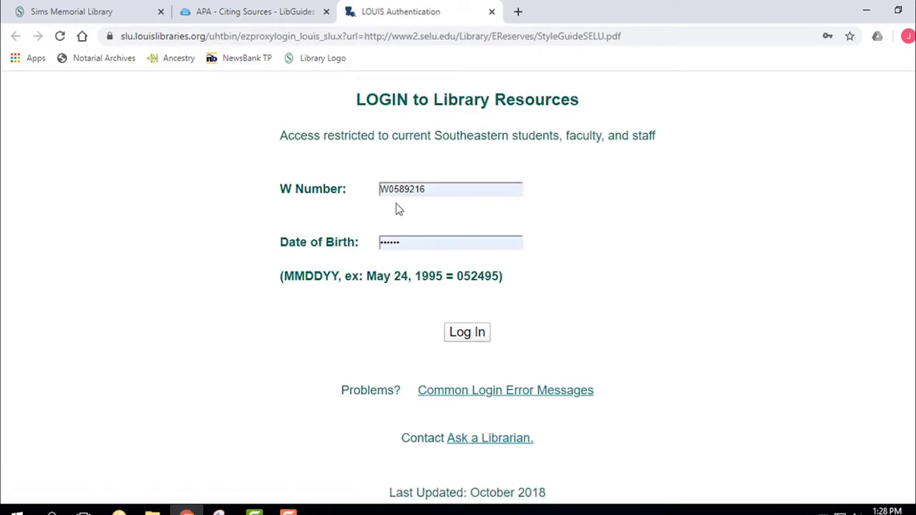
- Sign in to LOUIS with your W Number and date of birth, declining to save the login
click(457, 190)
drag(456, 191, 360, 191)
text(W)
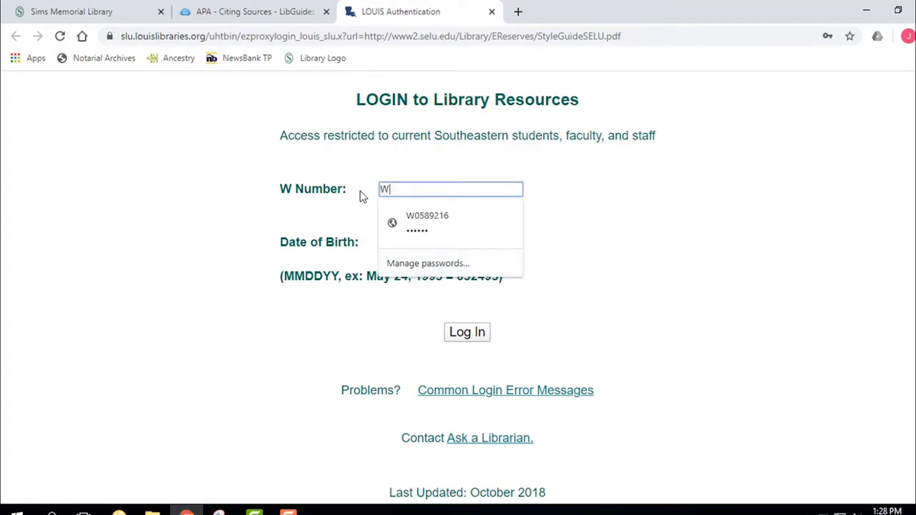
text(0039811)
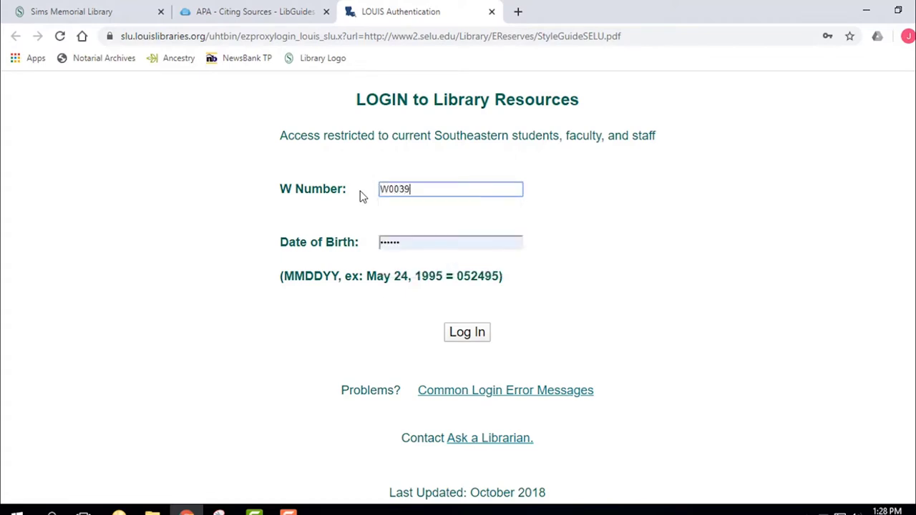
double_click(407, 241)
text(0)
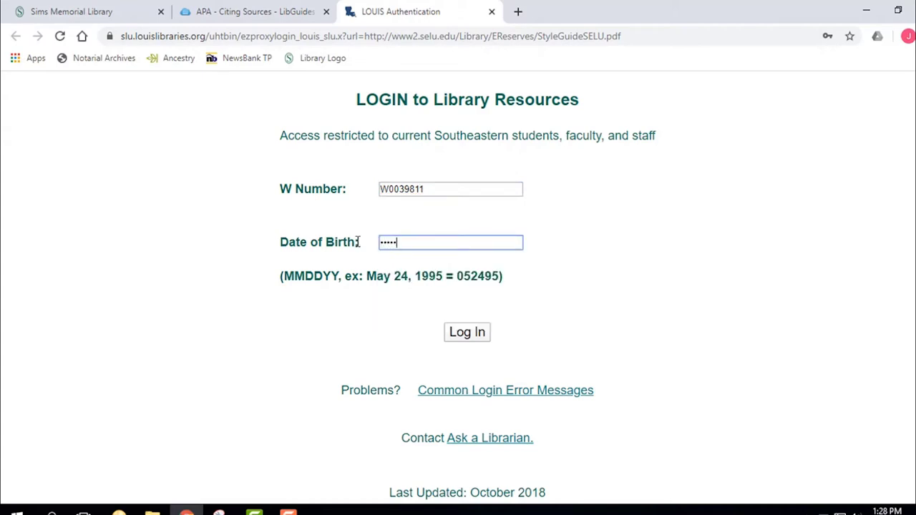
click(463, 334)
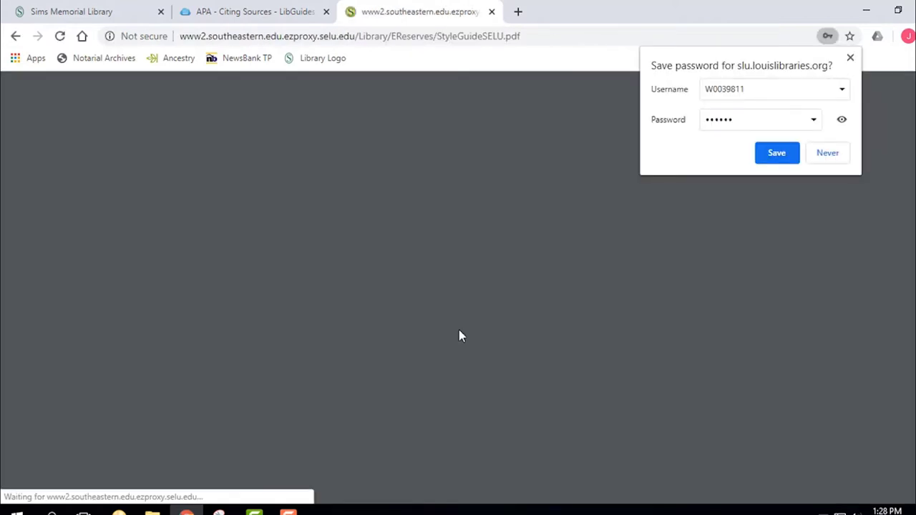
click(816, 156)
- Read through the APA style guide PDF to page 3
scroll(422, 191, down, 10)
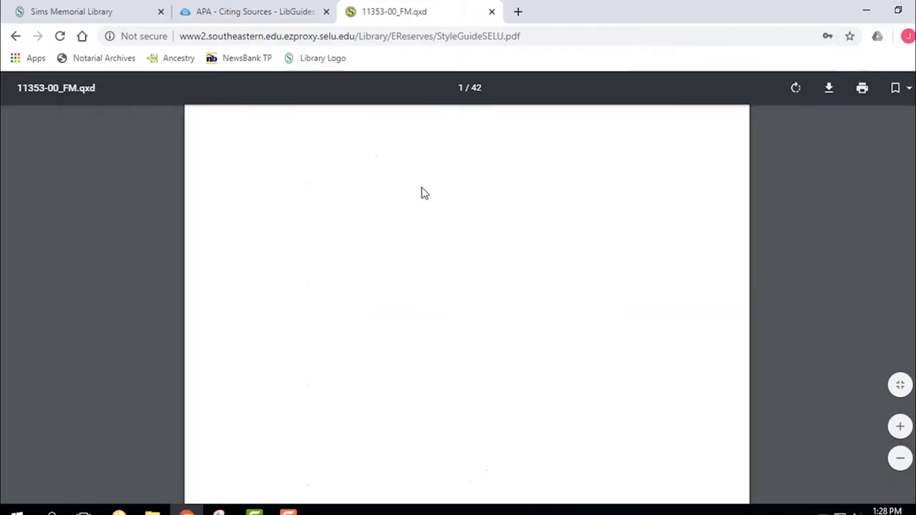
scroll(422, 193, down, 10)
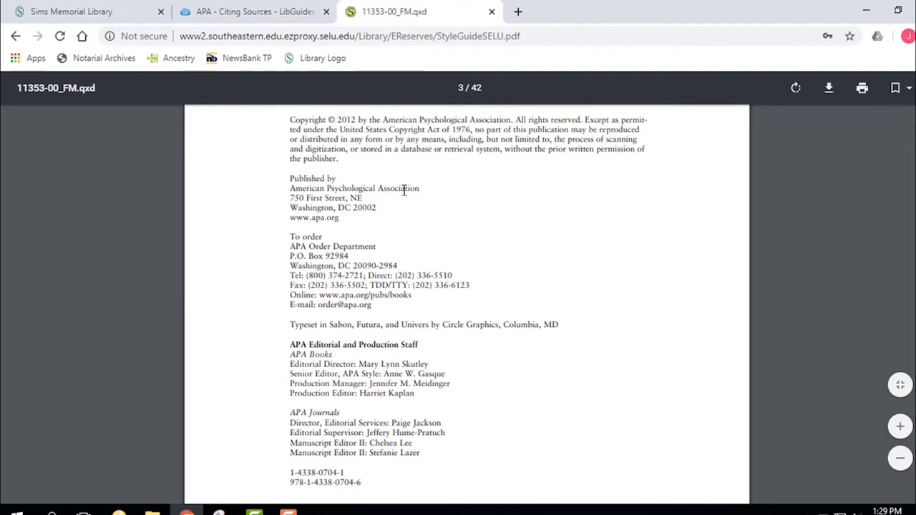
scroll(404, 190, down, 2)
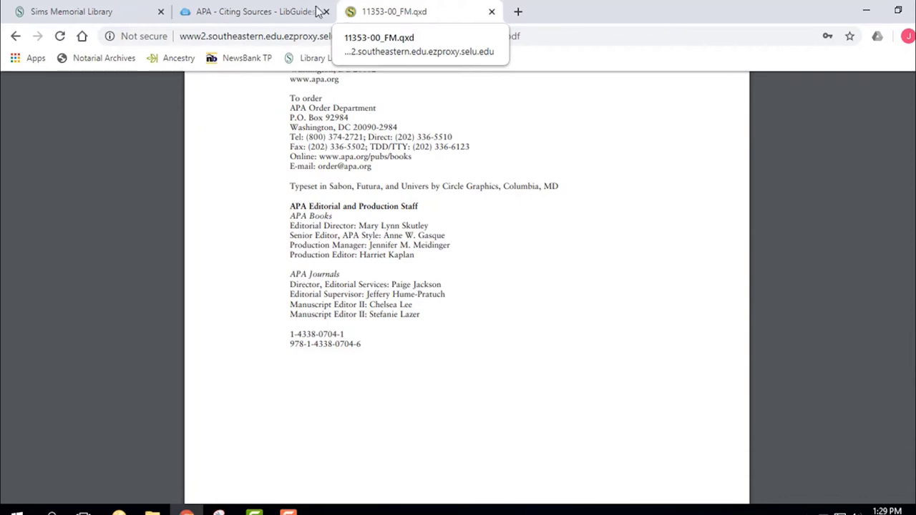
- Return to the APA Citing Sources guide, scroll to its top, then go back to the library home page
click(259, 11)
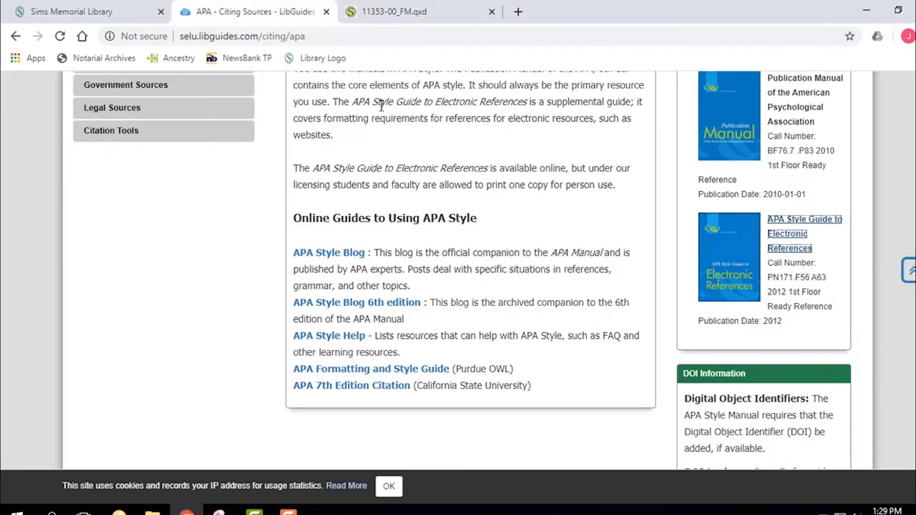
scroll(382, 105, up, 5)
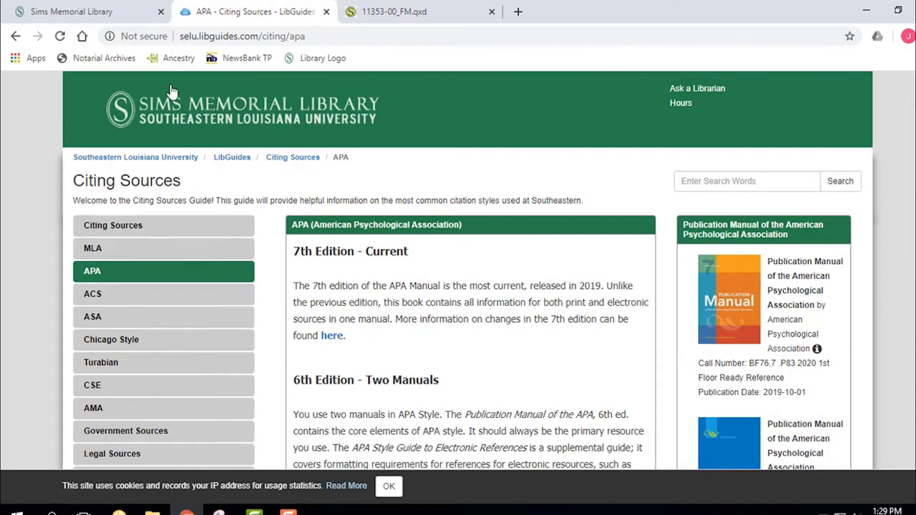
click(100, 12)
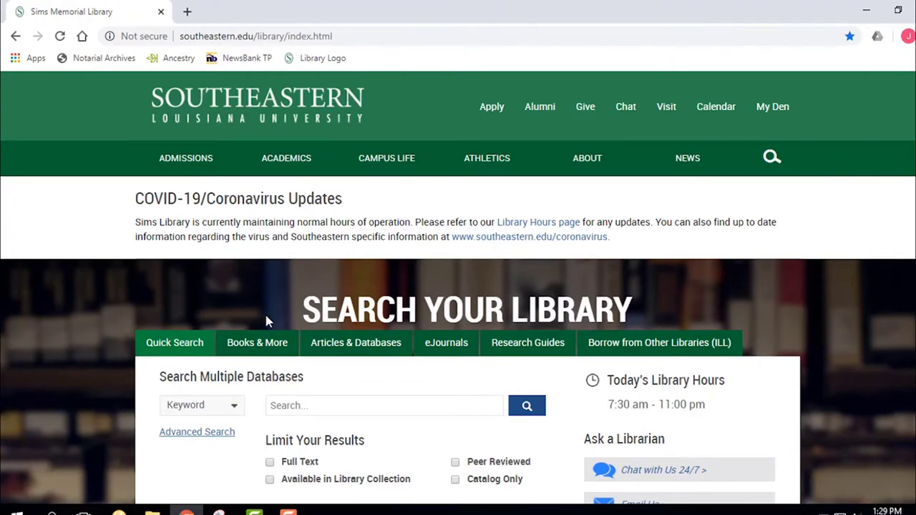
- Show the Articles & Databases panel listing databases by subject, by name and favorites
click(355, 343)
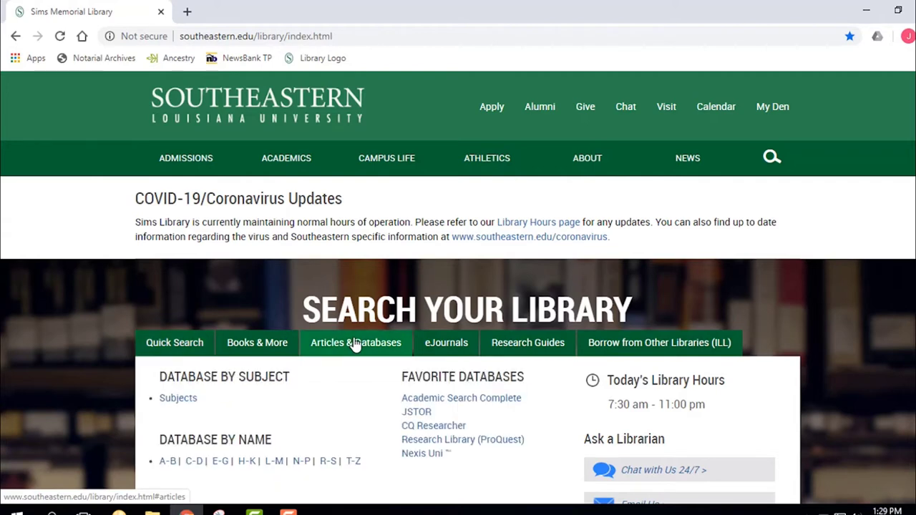
scroll(356, 342, down, 2)
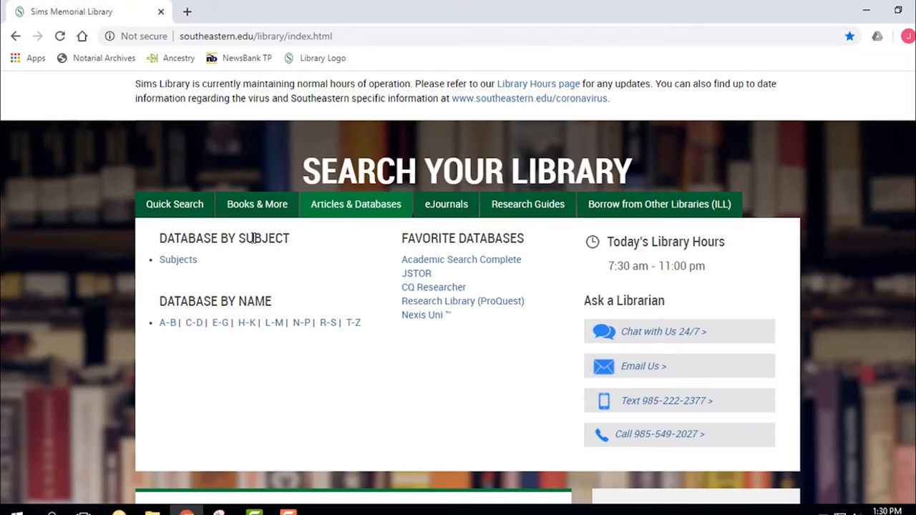
- Open the Databases By Subject list, browse the Philosophy recommended resources, then close that tab
click(179, 260)
scroll(418, 327, down, 3)
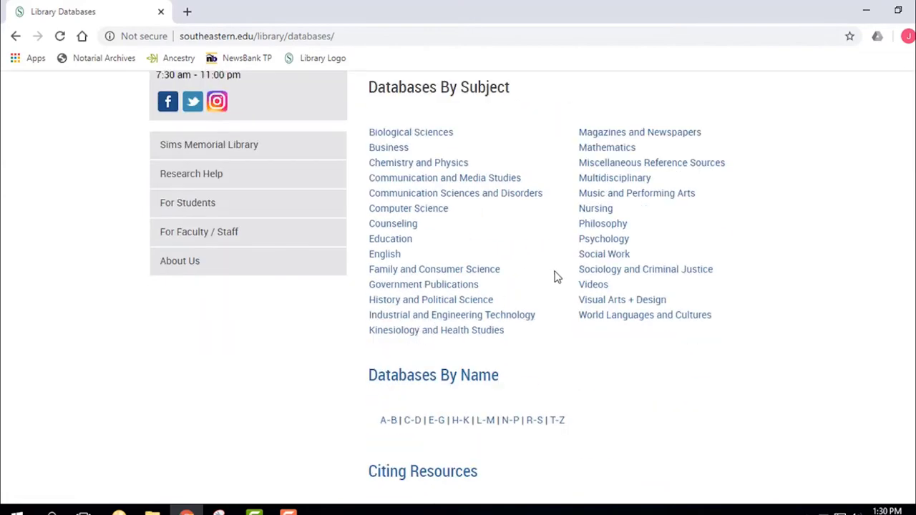
click(610, 227)
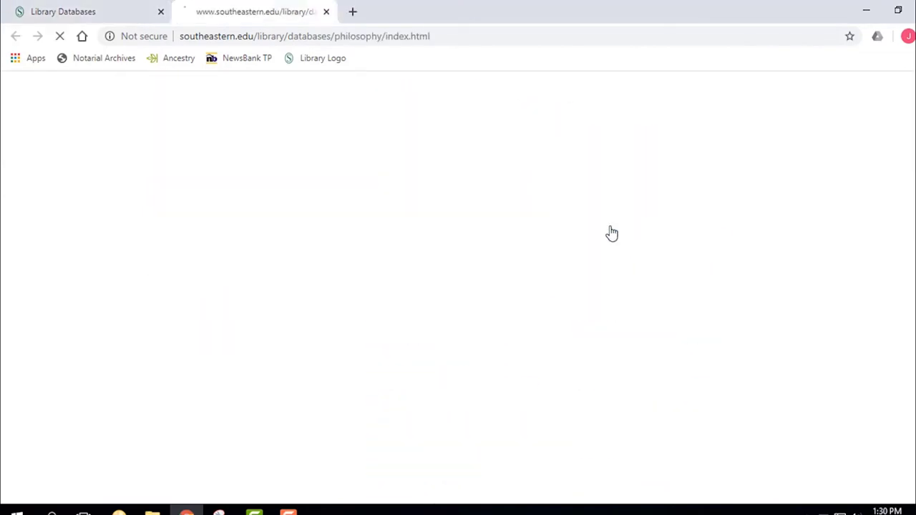
scroll(493, 260, down, 3)
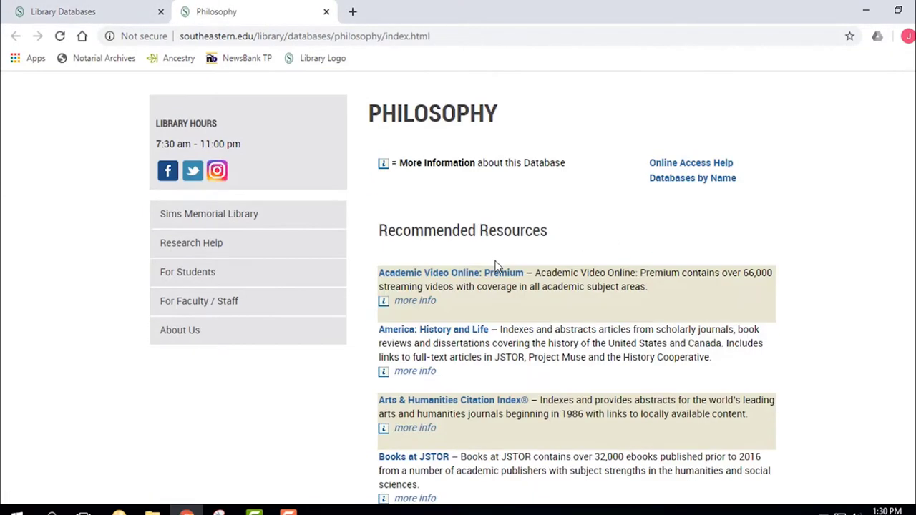
scroll(496, 265, down, 1)
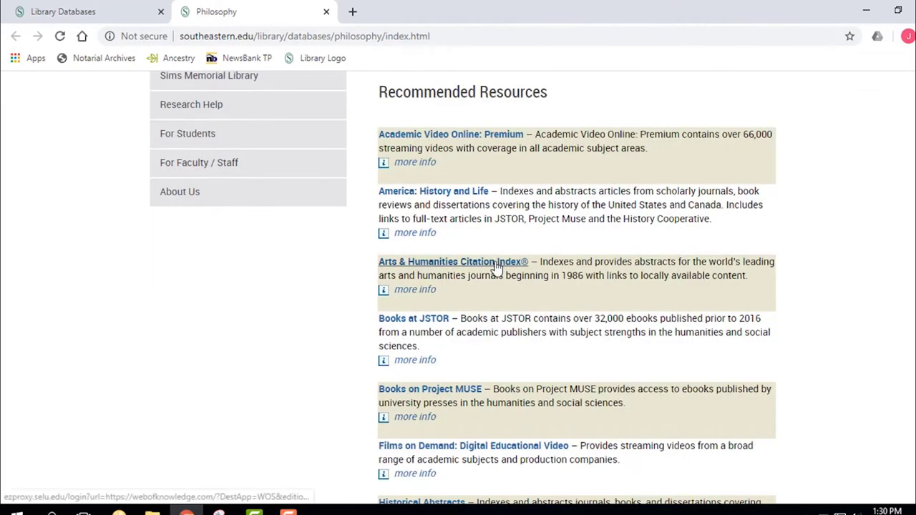
scroll(496, 266, down, 1)
scroll(496, 266, down, 1)
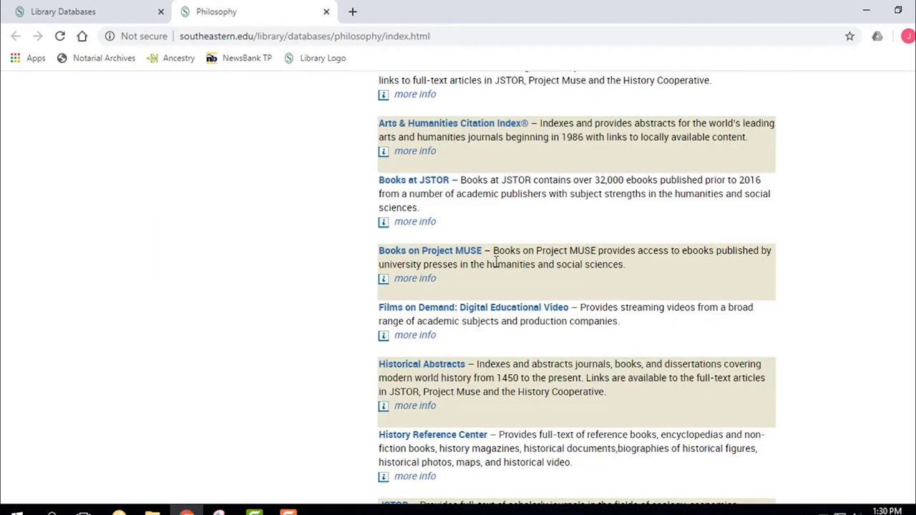
scroll(496, 263, up, 4)
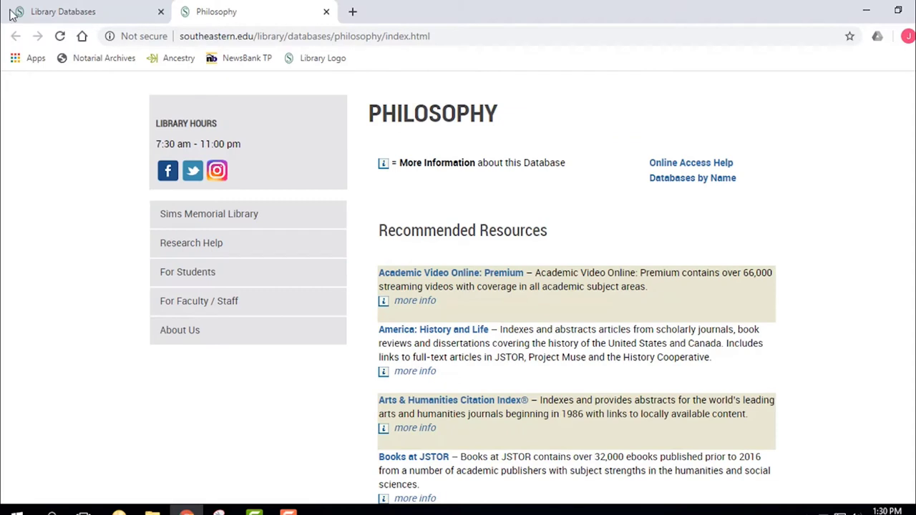
click(326, 11)
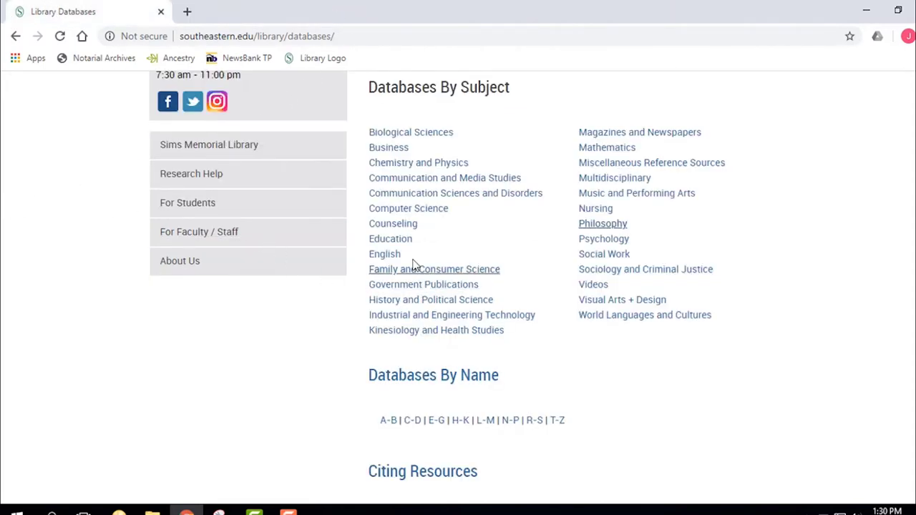
- Browse the English recommended databases, close that tab, and go back to the library home page
click(385, 255)
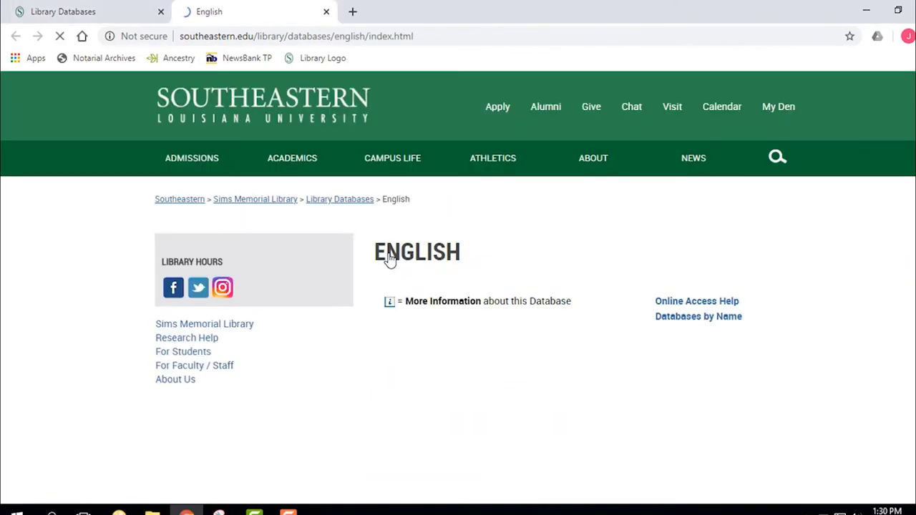
scroll(317, 265, down, 3)
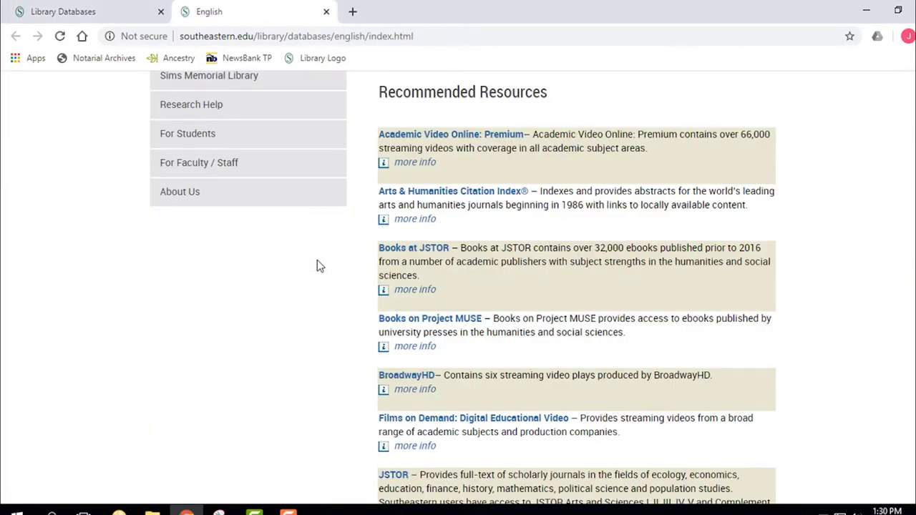
scroll(318, 265, down, 6)
scroll(242, 285, down, 3)
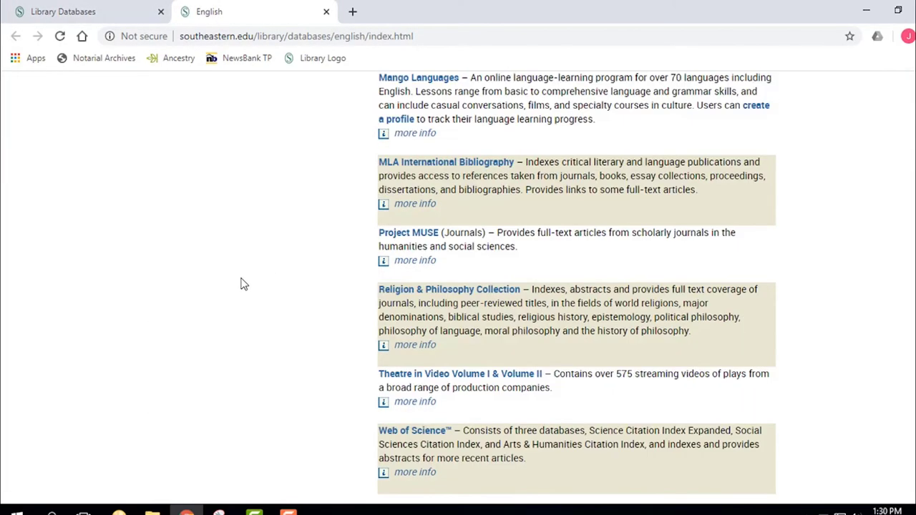
scroll(279, 231, up, 12)
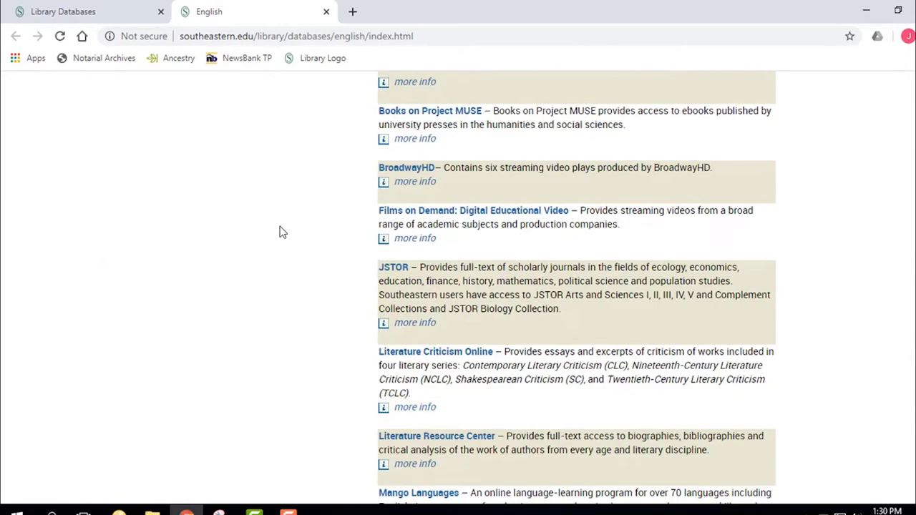
scroll(280, 231, up, 1)
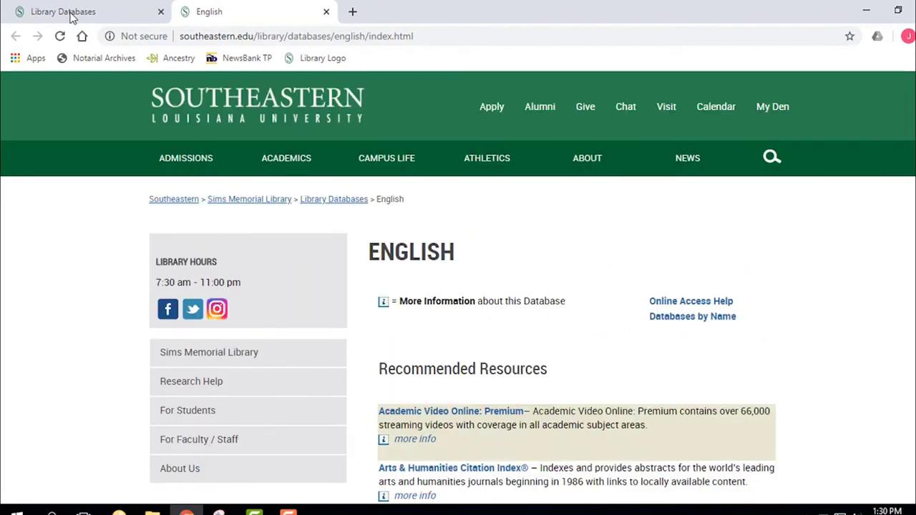
click(326, 11)
click(16, 37)
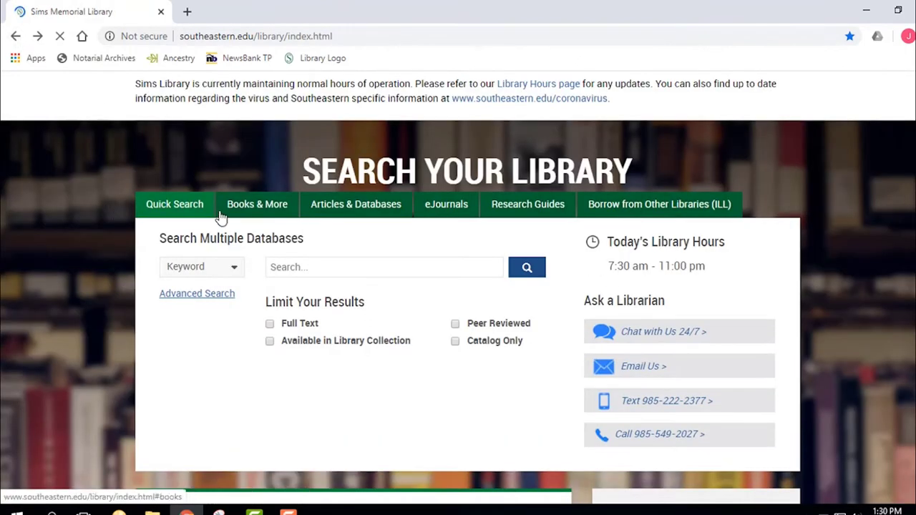
- Open the Articles & Databases panel and the N–P list under Database by Name
click(342, 207)
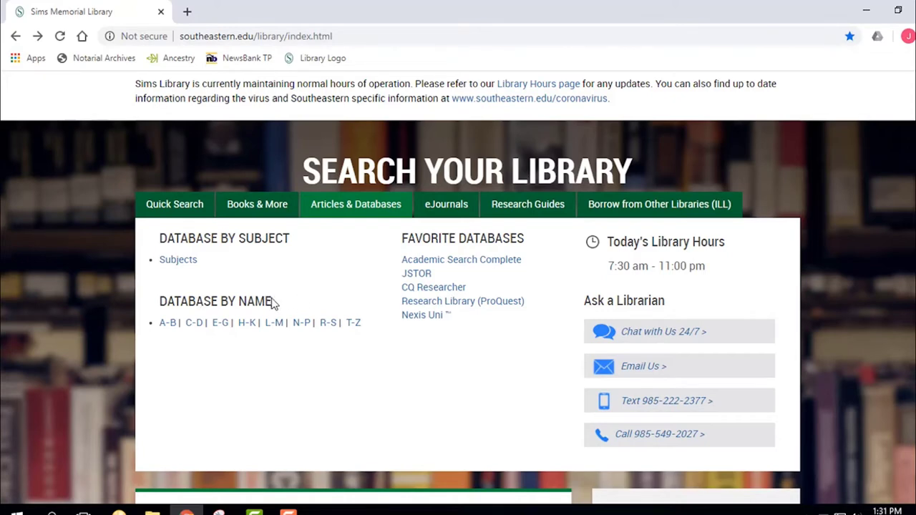
drag(274, 303, 158, 301)
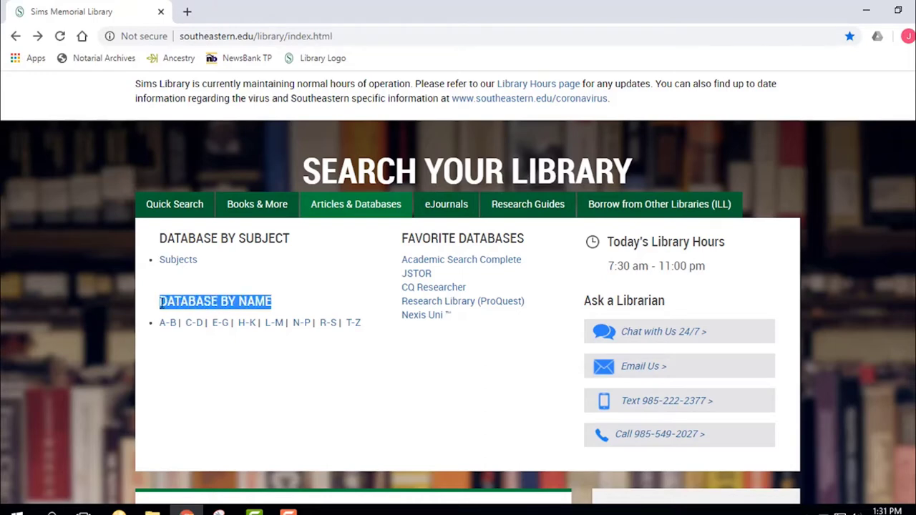
click(299, 328)
scroll(303, 327, down, 4)
- Open Project MUSE (Journals) from the N–P database list
scroll(309, 316, down, 7)
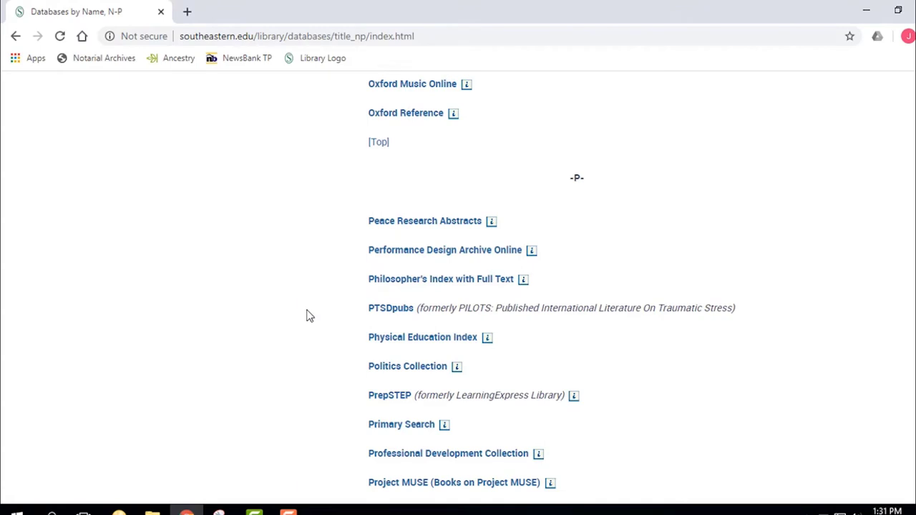
scroll(359, 304, down, 3)
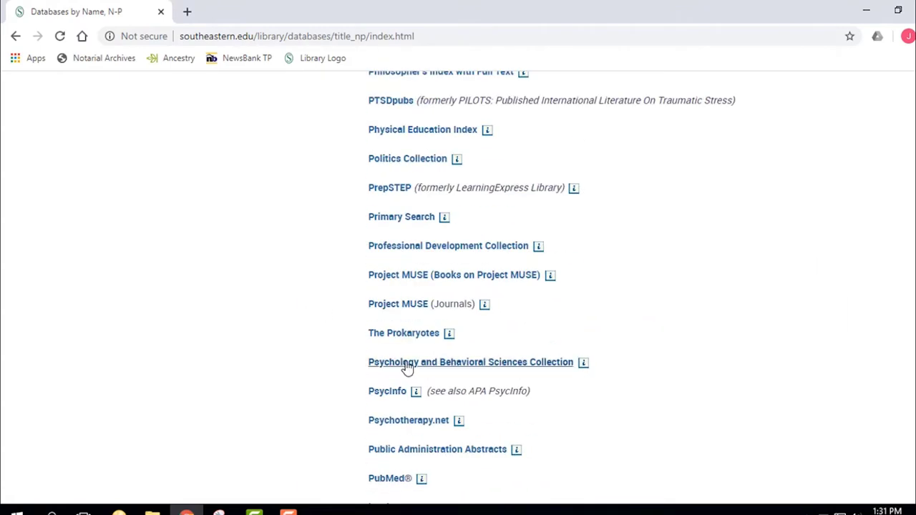
click(407, 314)
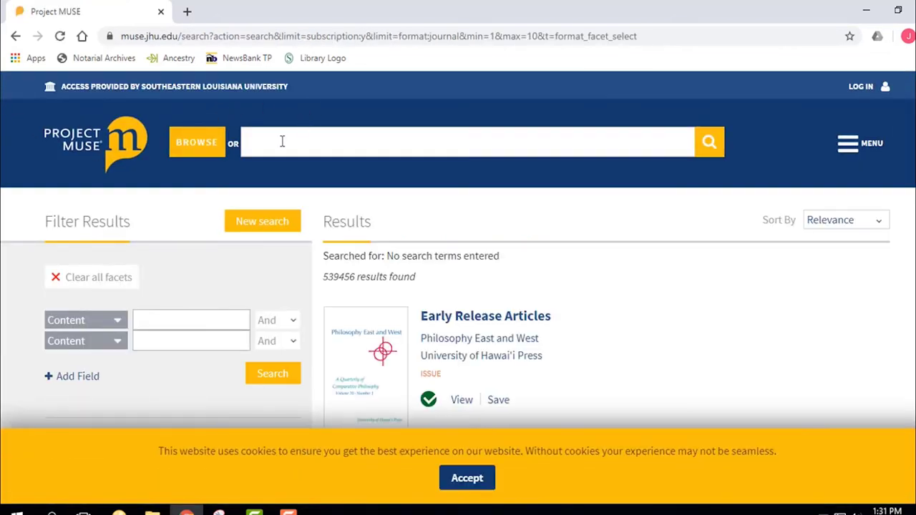
- Search Project MUSE for 'wellness and psychology'
click(282, 142)
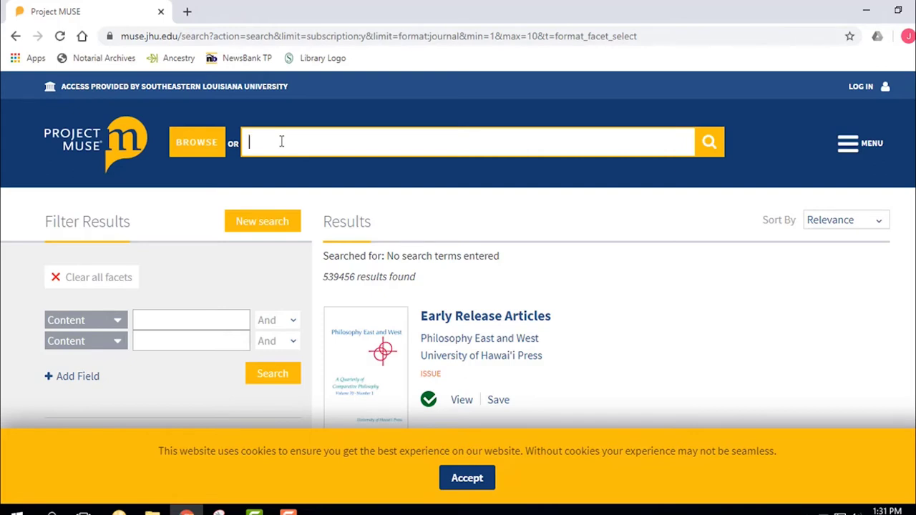
text(llness and psychology)
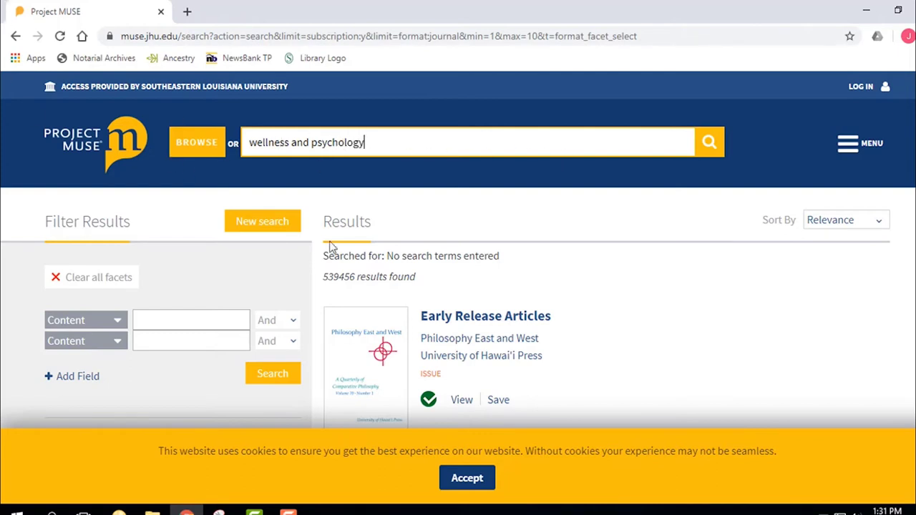
click(710, 145)
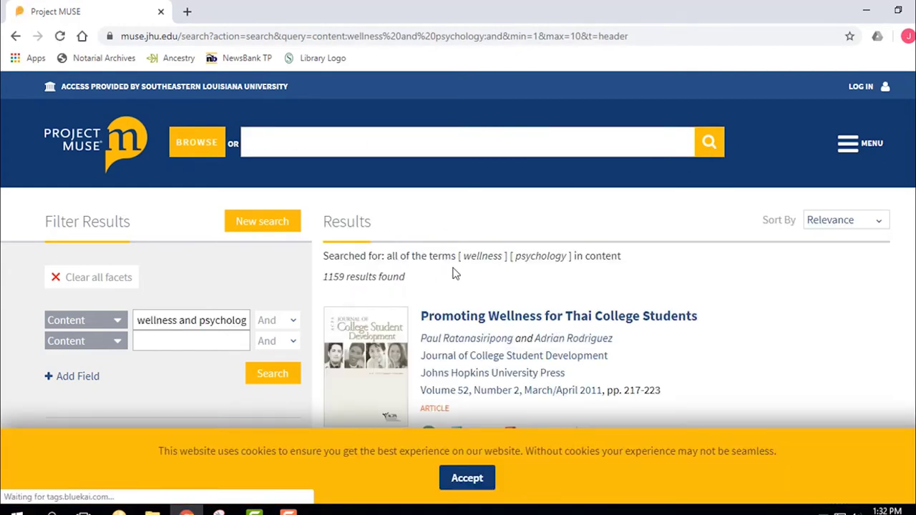
- Scroll through the wellness and psychology results and highlight the 1159 result count
scroll(452, 267, down, 1)
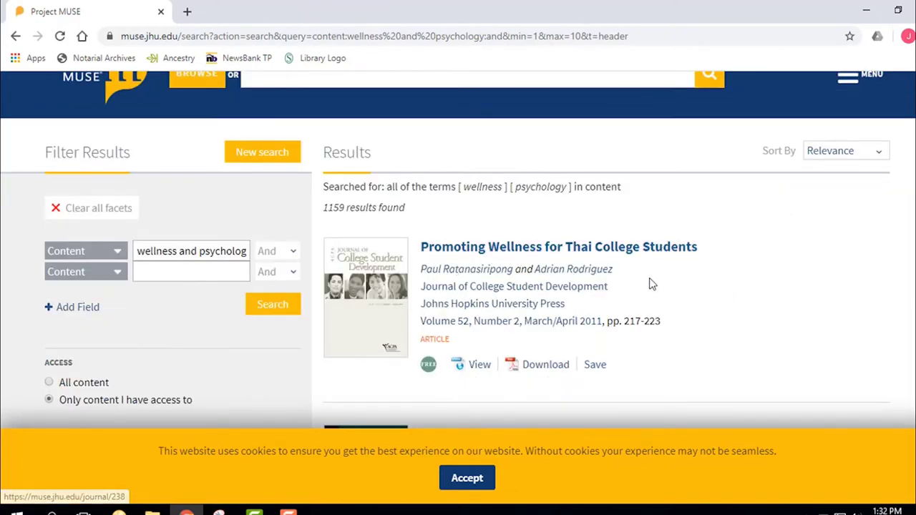
scroll(650, 282, down, 2)
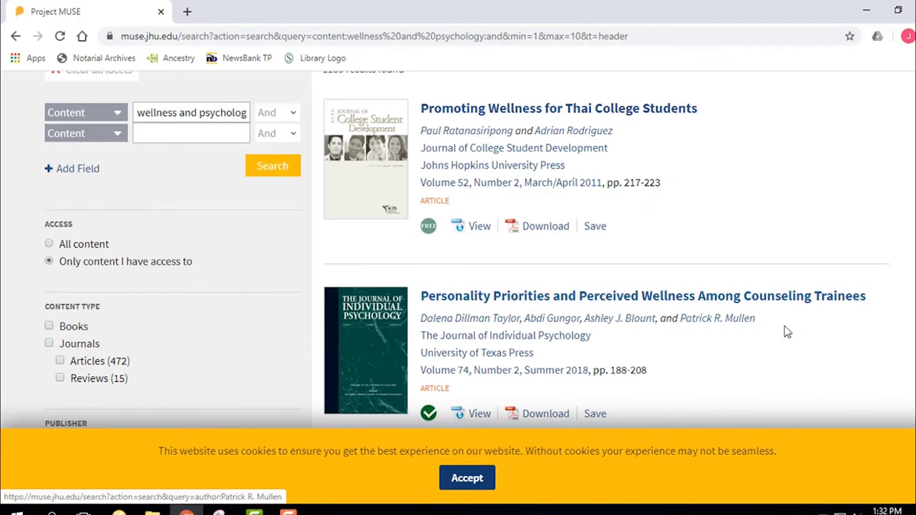
scroll(801, 322, down, 2)
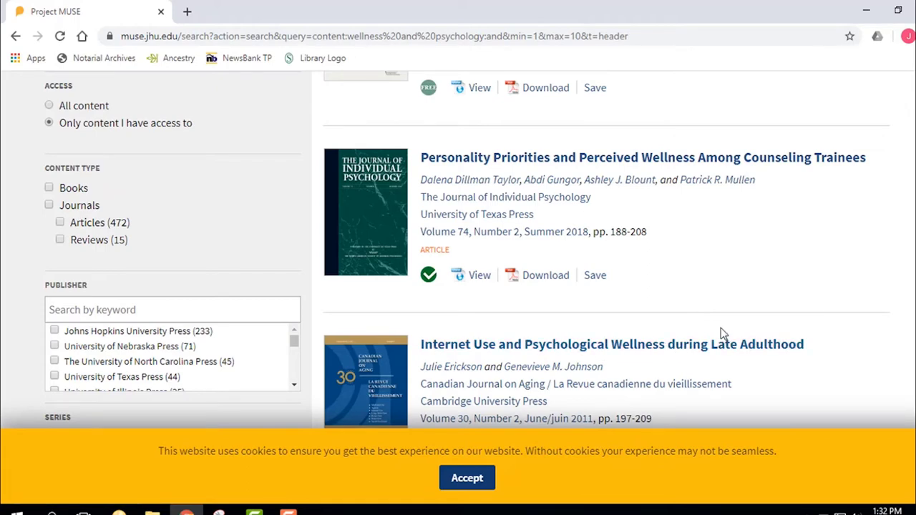
scroll(721, 328, up, 4)
scroll(404, 205, up, 1)
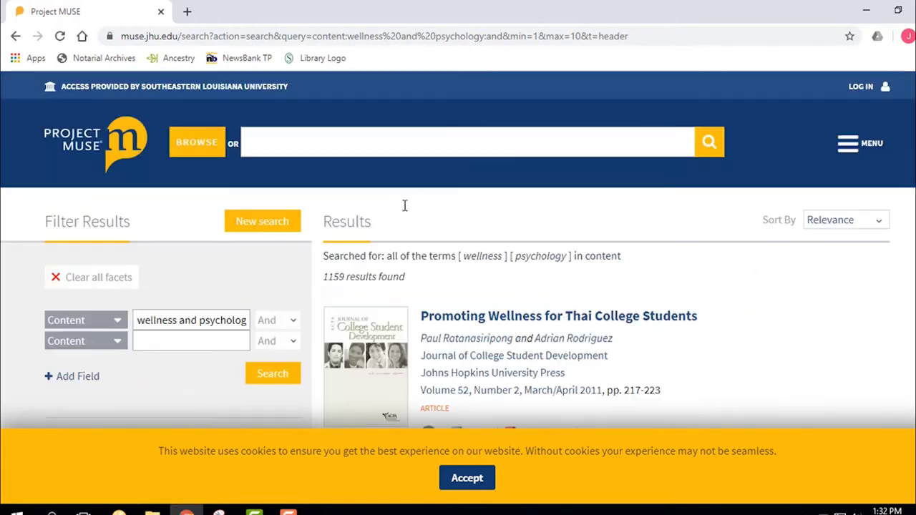
double_click(335, 276)
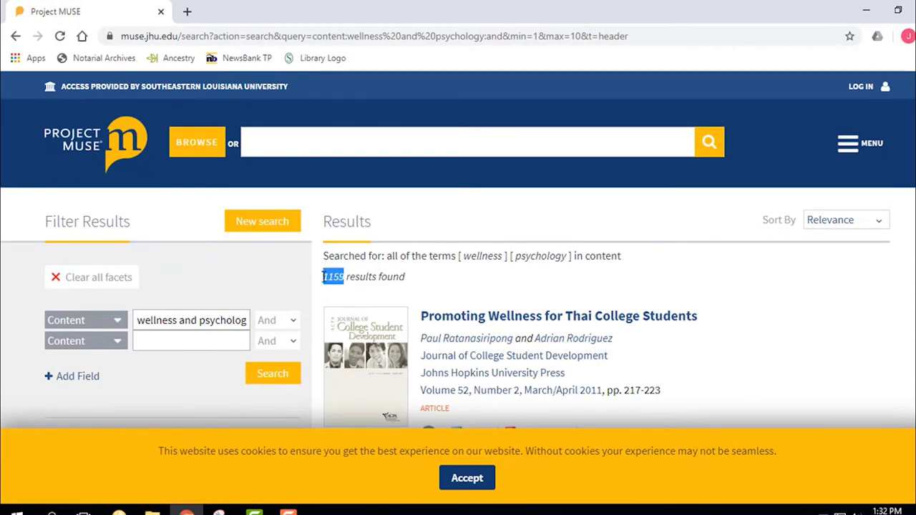
click(275, 146)
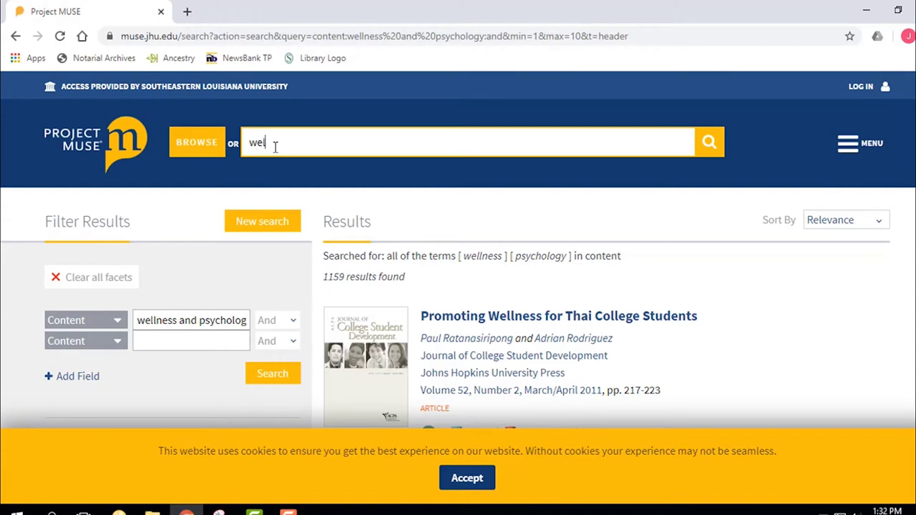
- Search for 'wellness and psychology and college students' and highlight the 839 result count
text(wellness and psychology and)
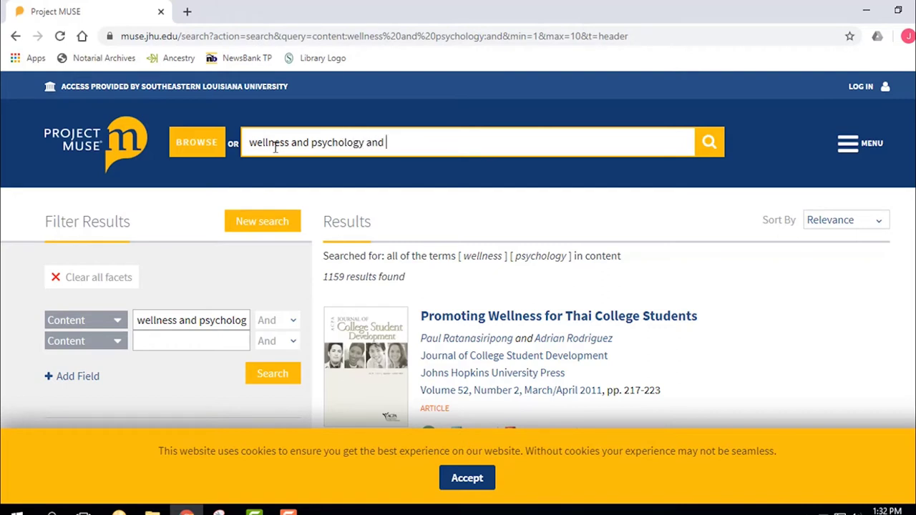
text(college students)
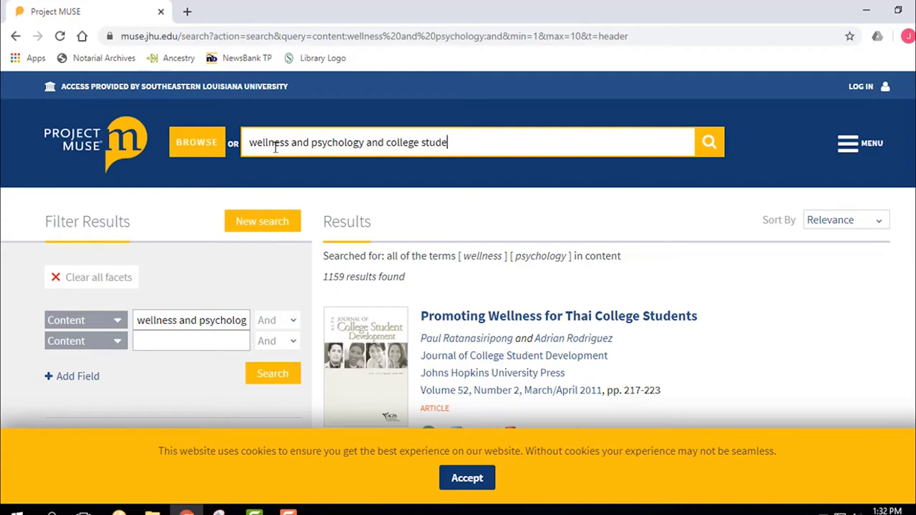
click(715, 152)
drag(341, 276, 323, 283)
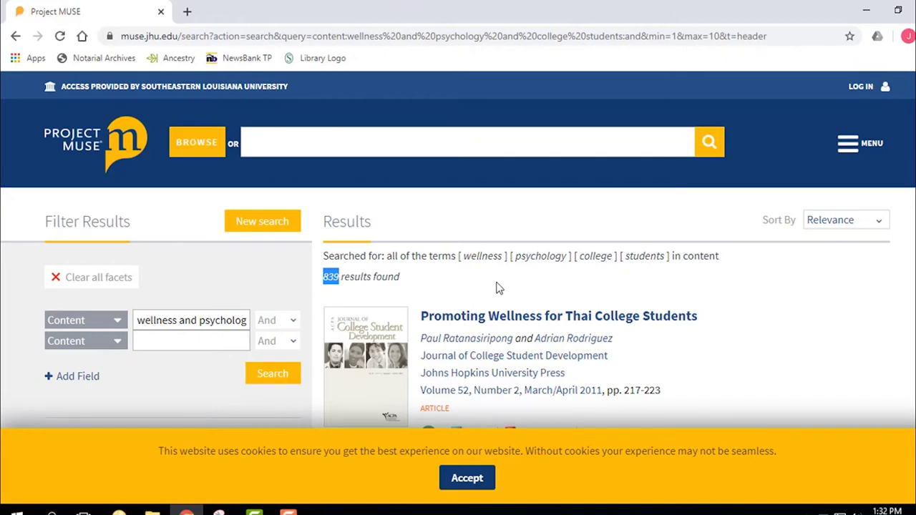
- Scroll through the Project MUSE results, then go back twice to the Databases by Name, N–P list
scroll(554, 292, down, 1)
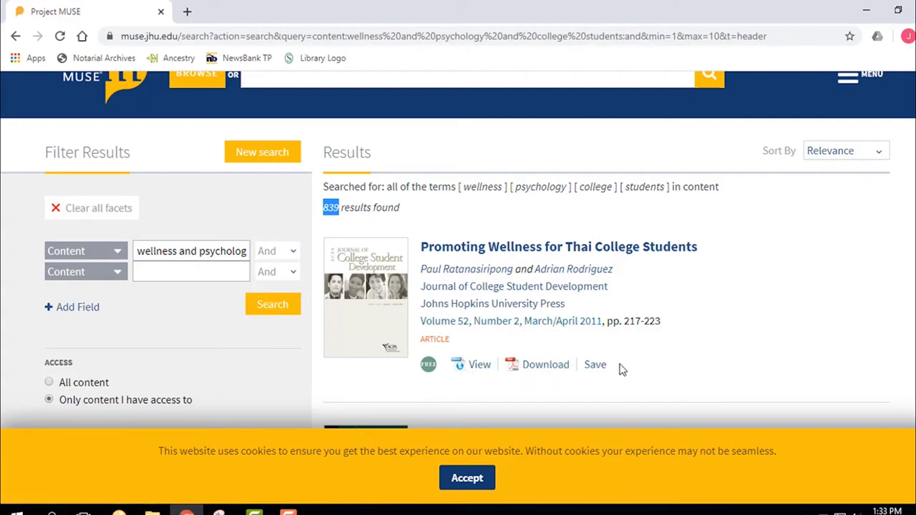
scroll(651, 345, down, 3)
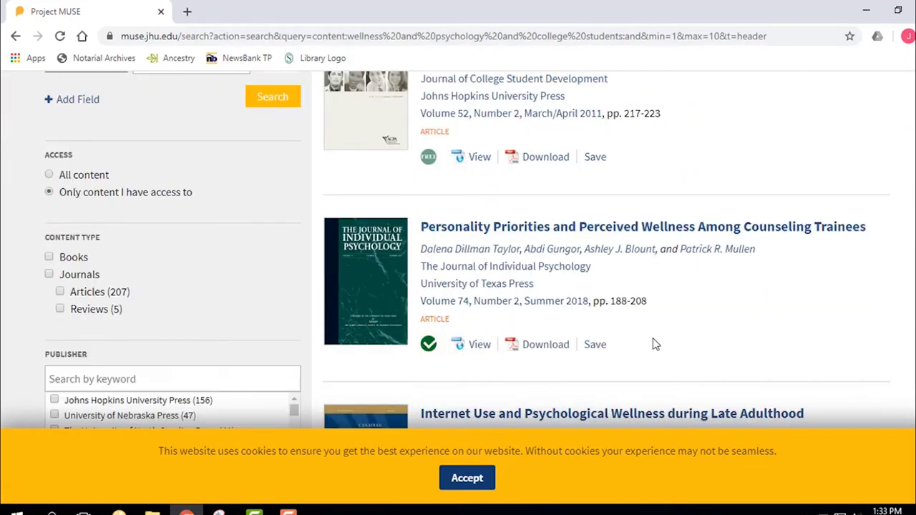
scroll(678, 299, down, 1)
scroll(678, 299, down, 3)
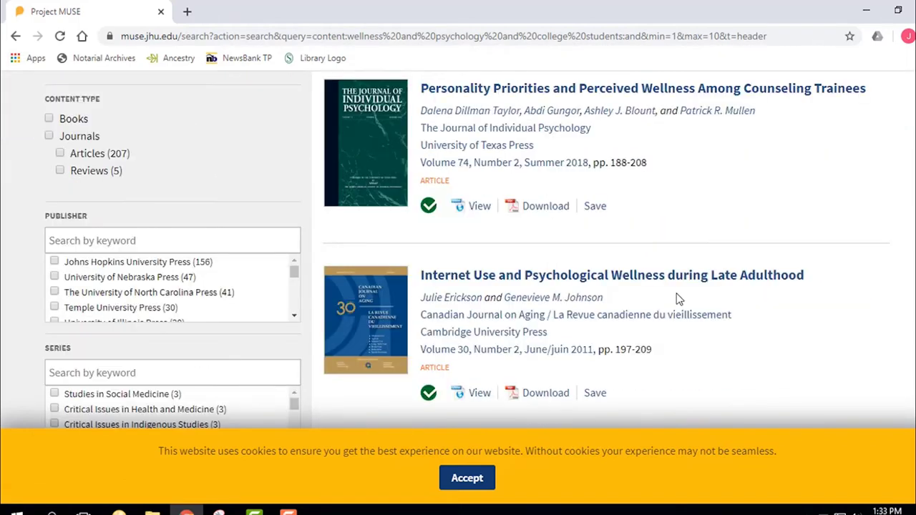
scroll(679, 299, down, 1)
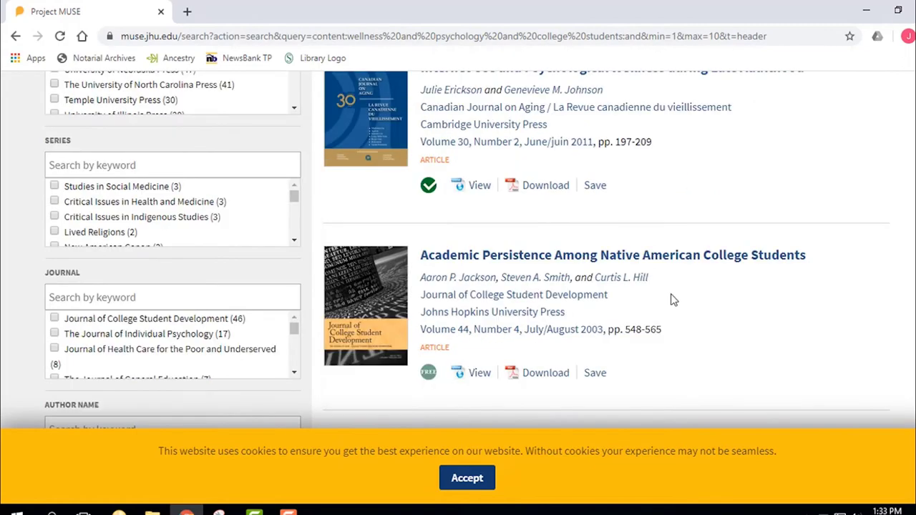
scroll(498, 299, down, 1)
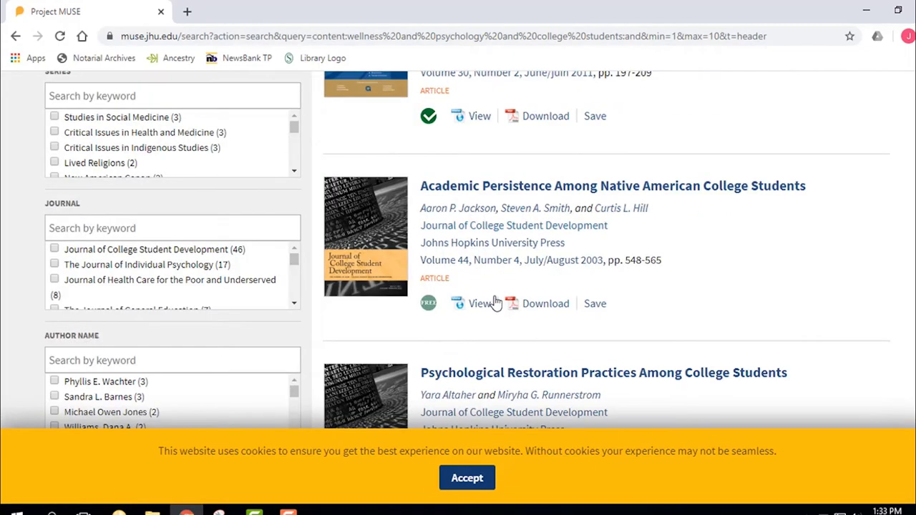
scroll(496, 303, up, 10)
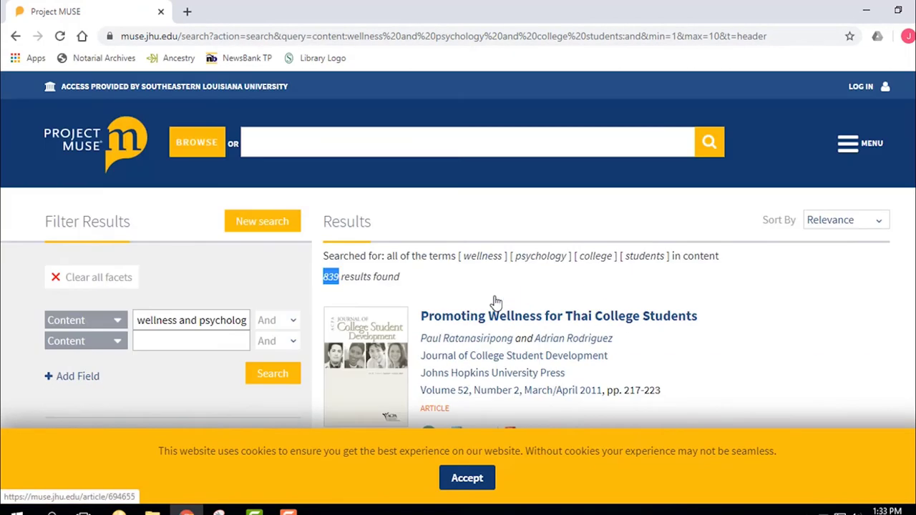
click(19, 40)
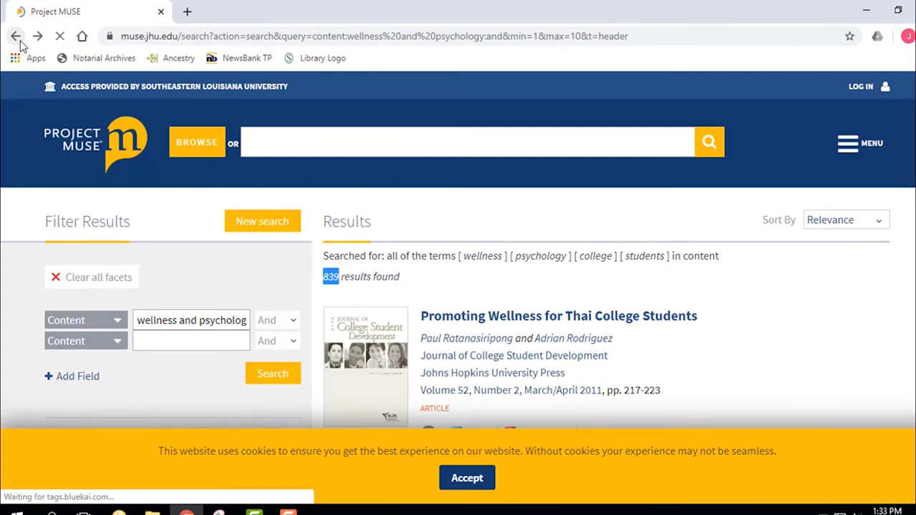
click(20, 42)
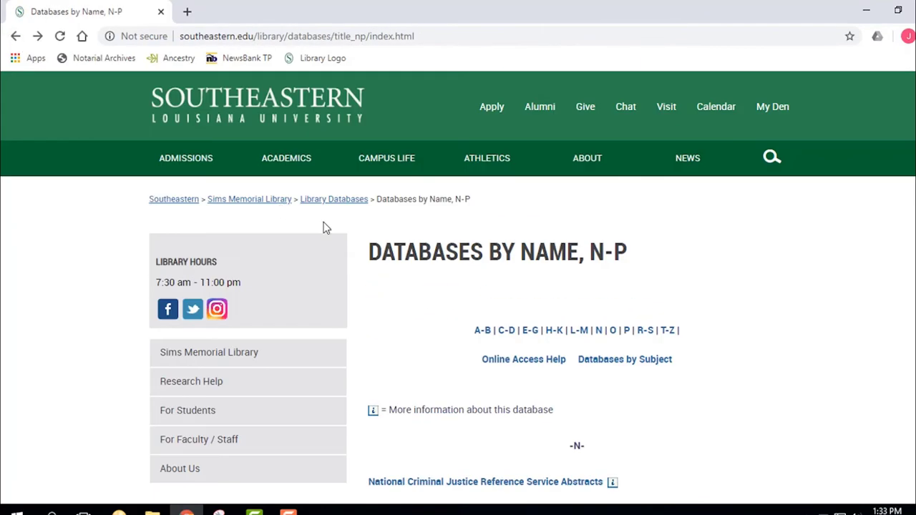
- Return to the library home page and open Academic Search Complete from Articles & Databases
click(16, 36)
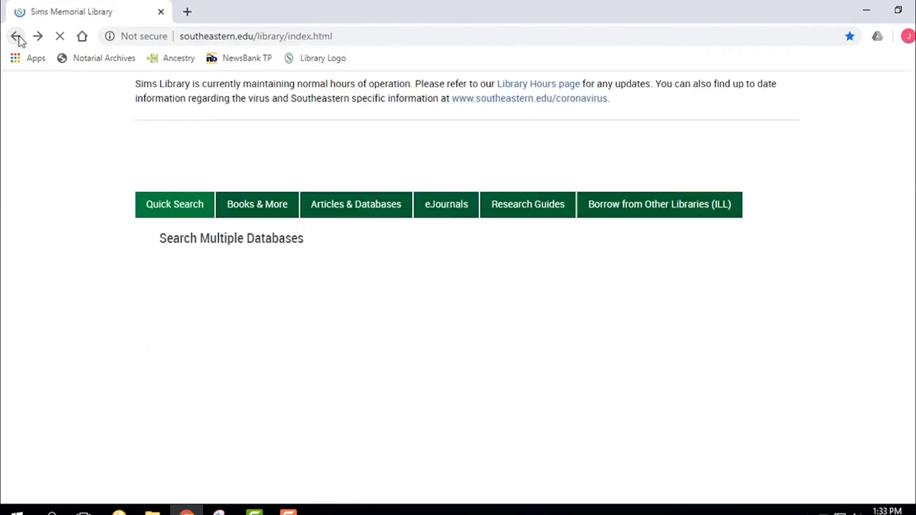
click(325, 207)
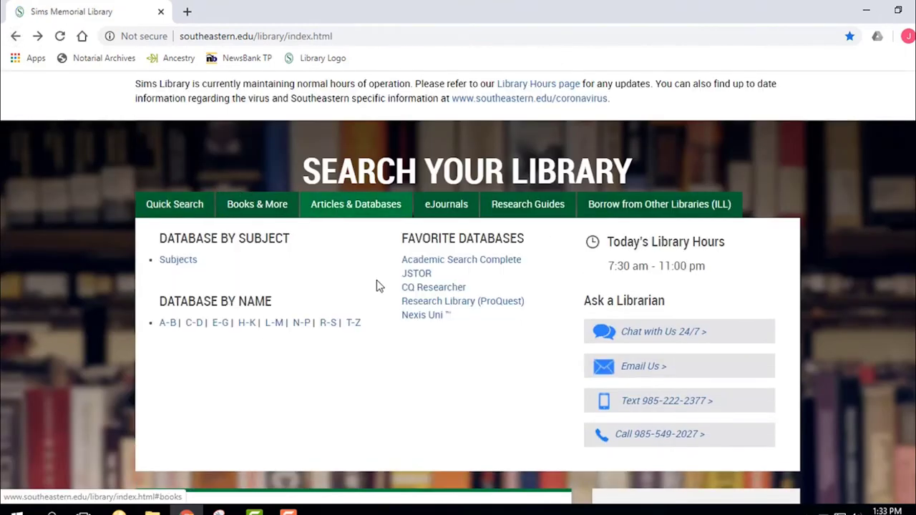
click(489, 264)
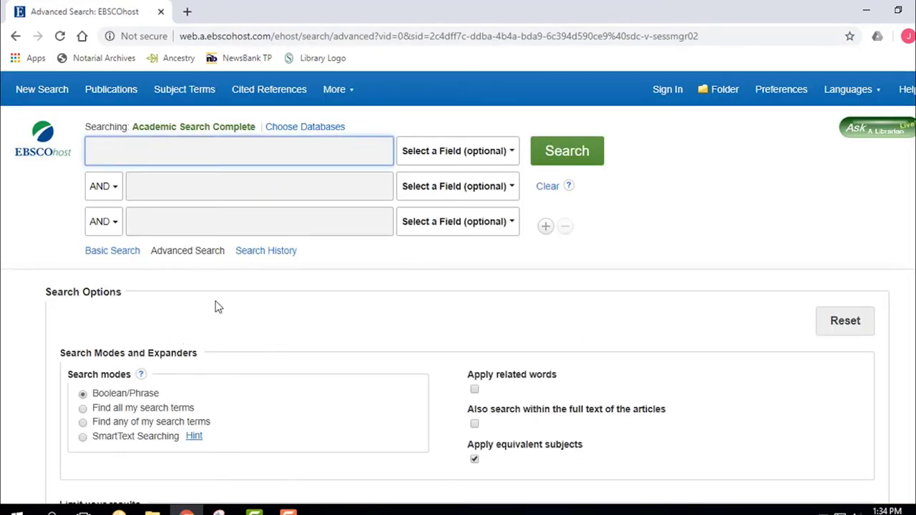
- Check the Full Text limit, then enter 'student loans' in the first search box
scroll(243, 298, down, 1)
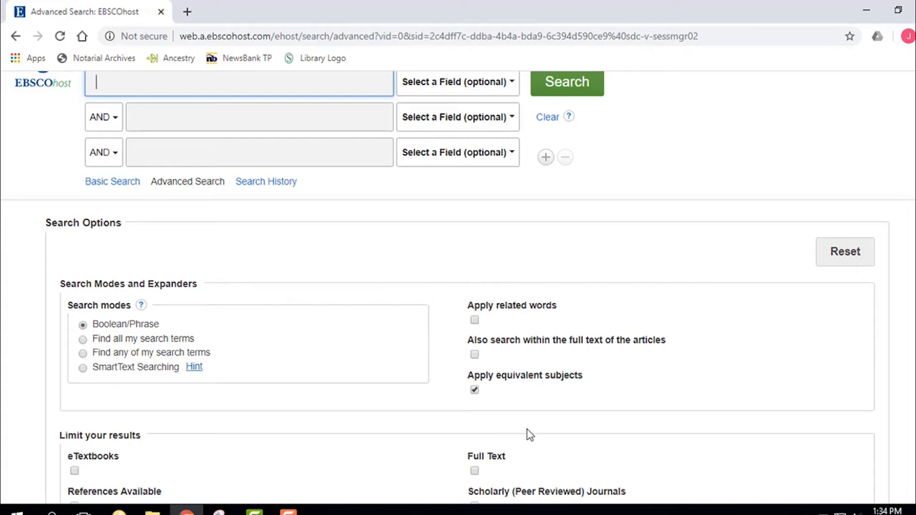
scroll(526, 430, down, 2)
drag(507, 318, 463, 318)
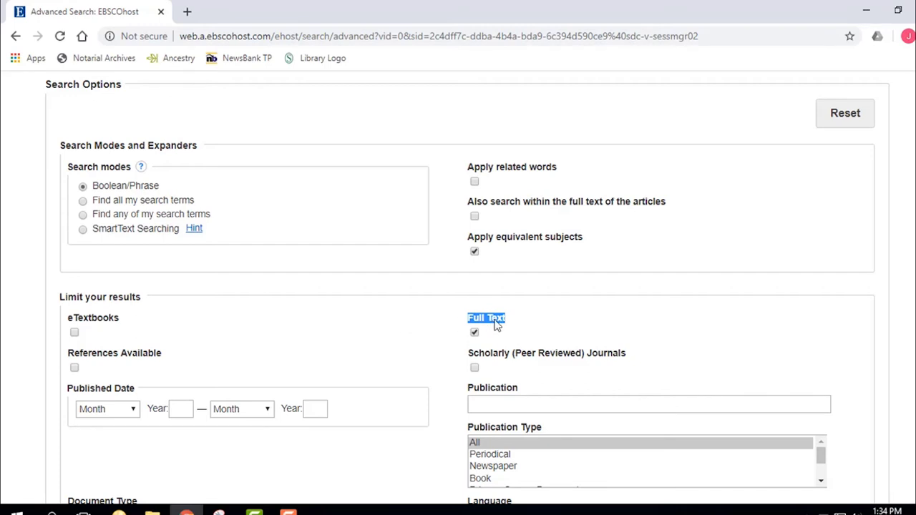
click(523, 326)
scroll(392, 332, up, 1)
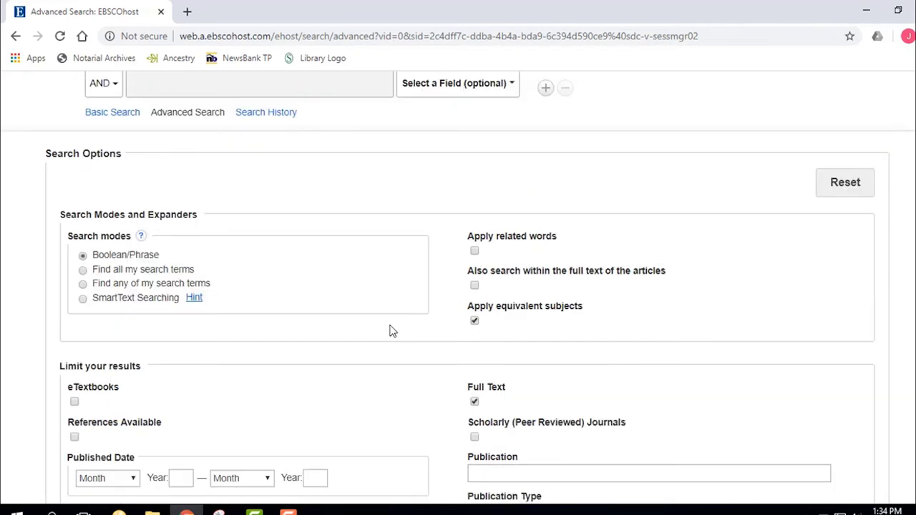
scroll(392, 332, up, 2)
click(167, 152)
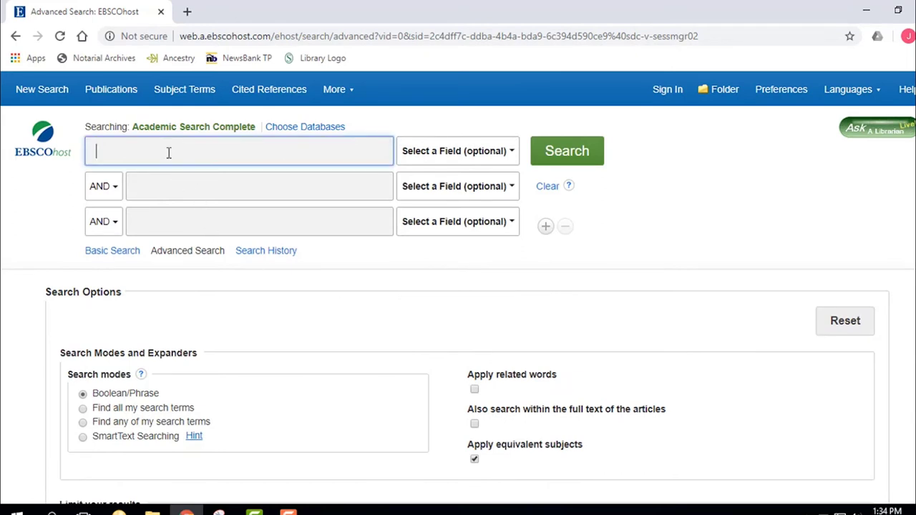
text(stude)
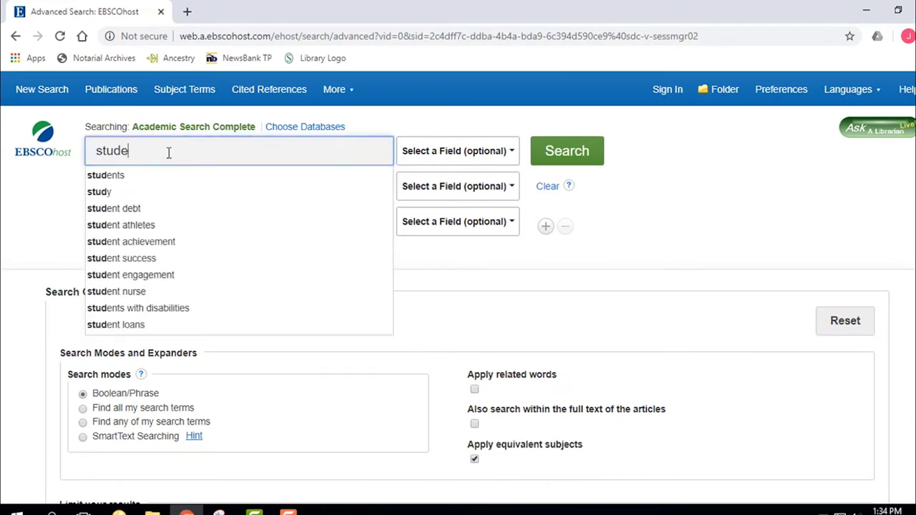
text(nt loans)
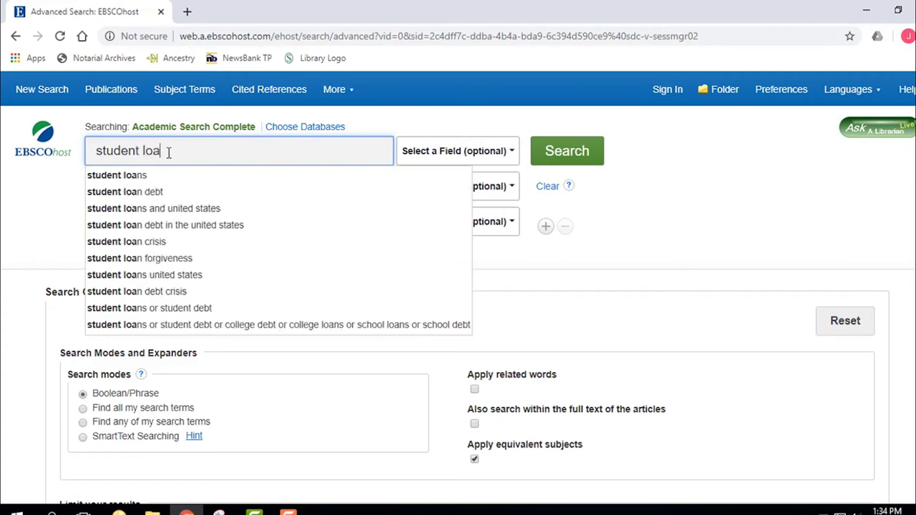
- Accept the 'student loans' suggestion, set the second row operator to OR, and run the search
click(147, 176)
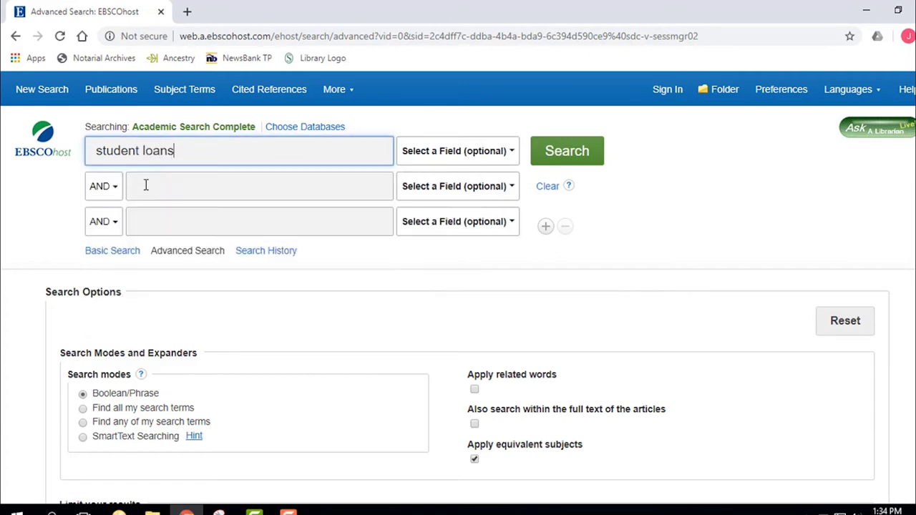
click(119, 195)
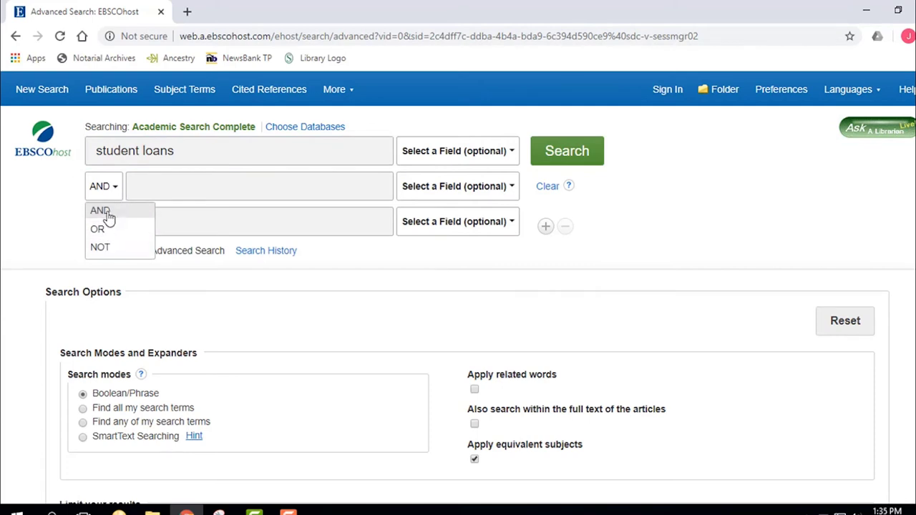
click(70, 217)
click(118, 196)
click(111, 231)
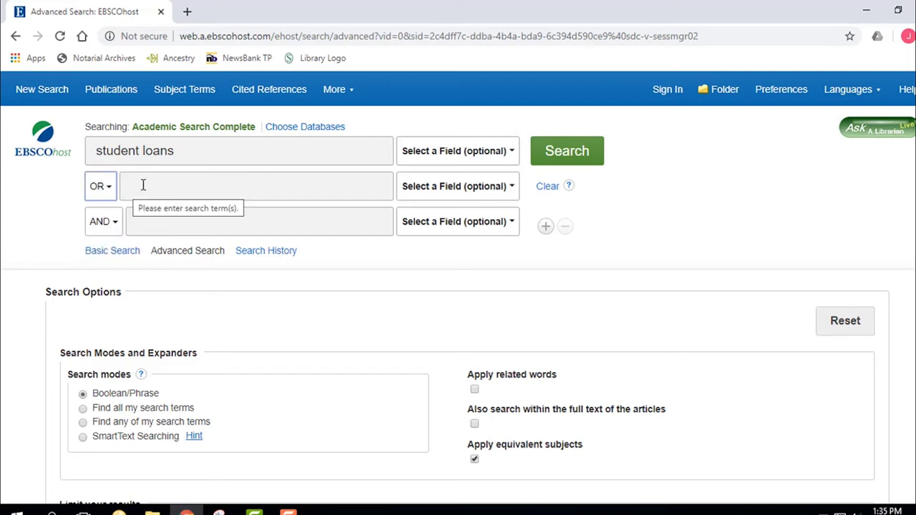
click(581, 152)
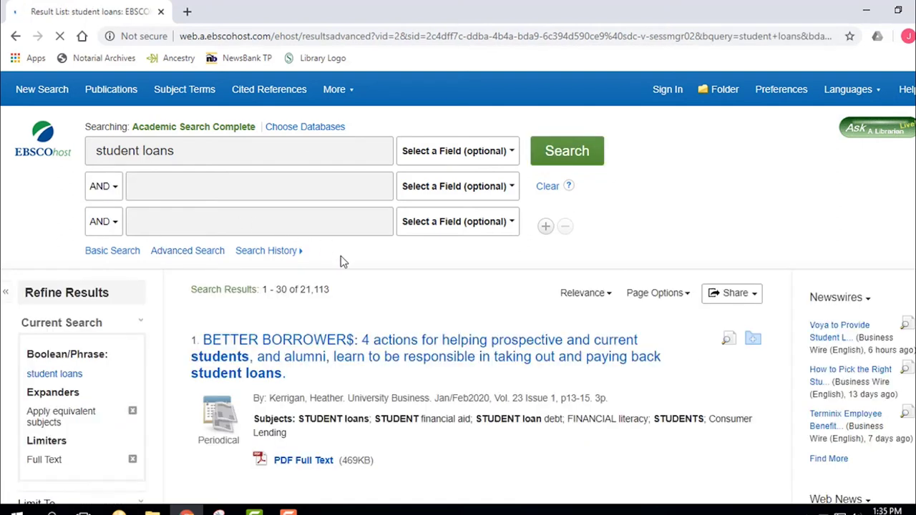
click(114, 188)
- Search 'student loans' OR 'student debt', then start entering 'mental' in the third box
click(97, 228)
click(162, 184)
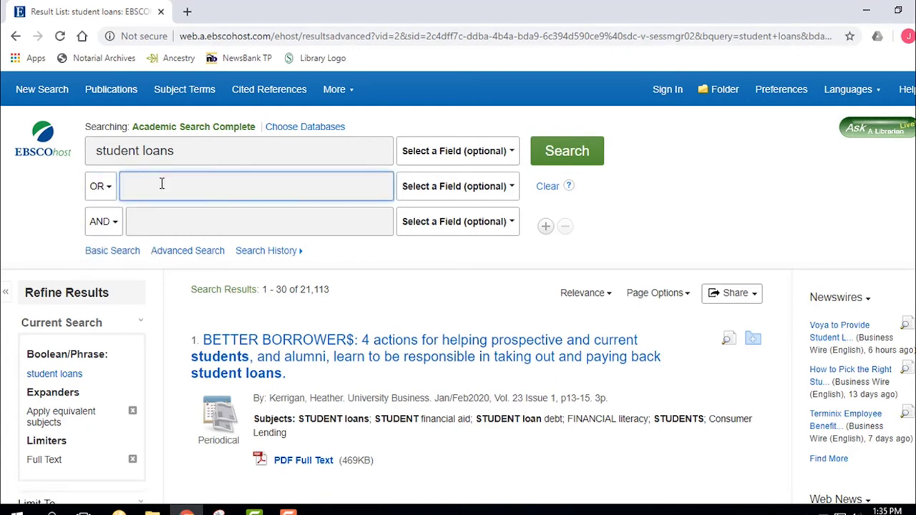
text(stu)
text(den)
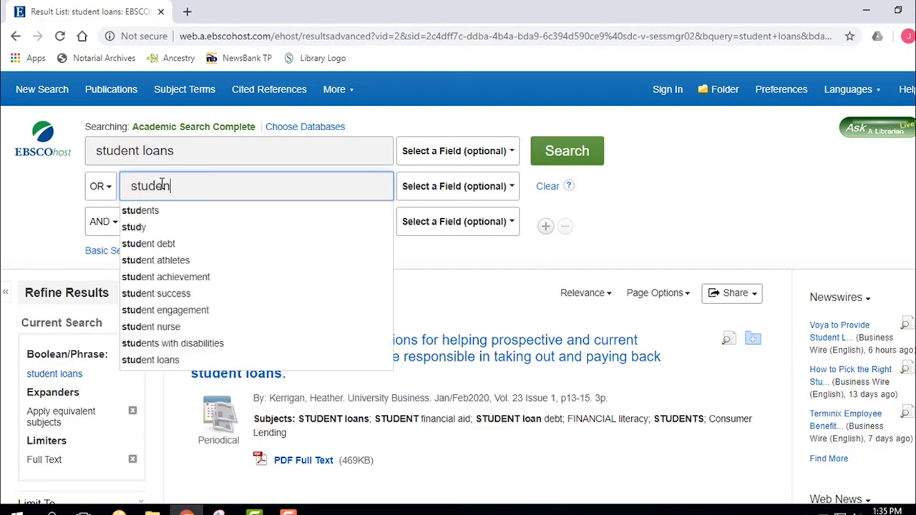
text(t debt)
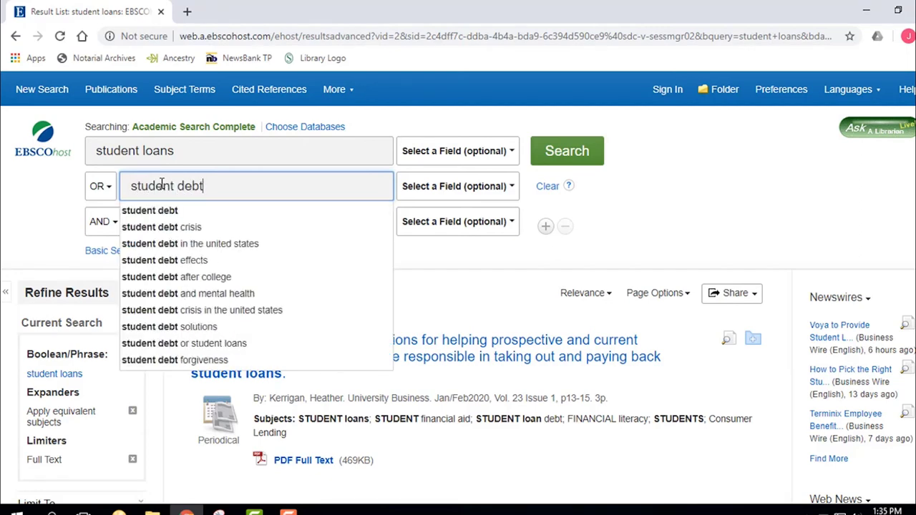
click(162, 213)
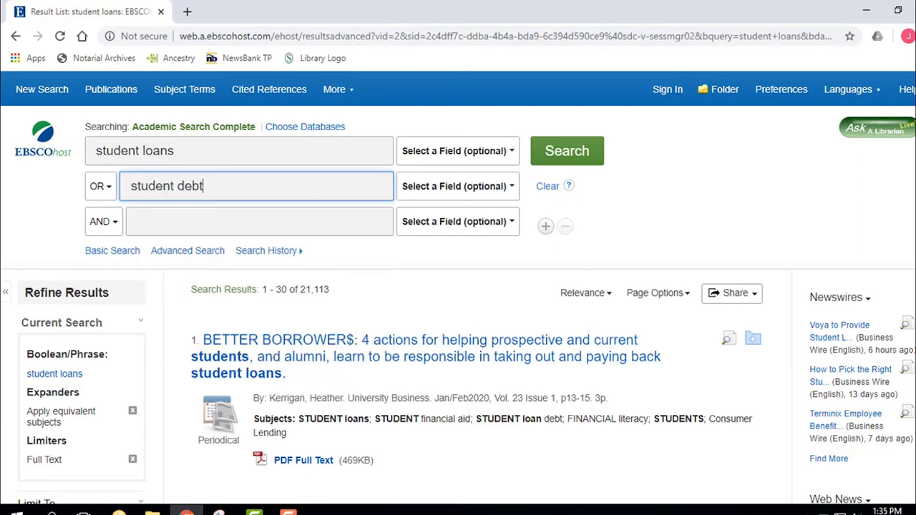
click(570, 155)
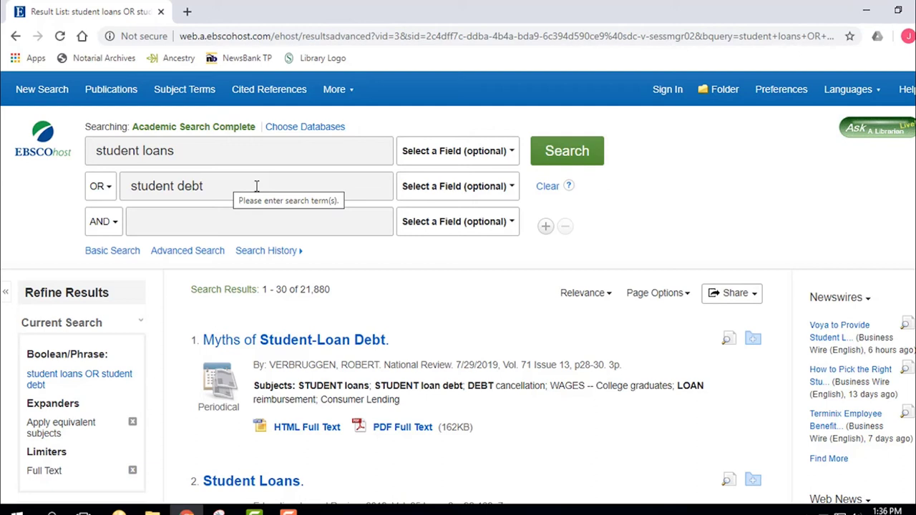
click(226, 227)
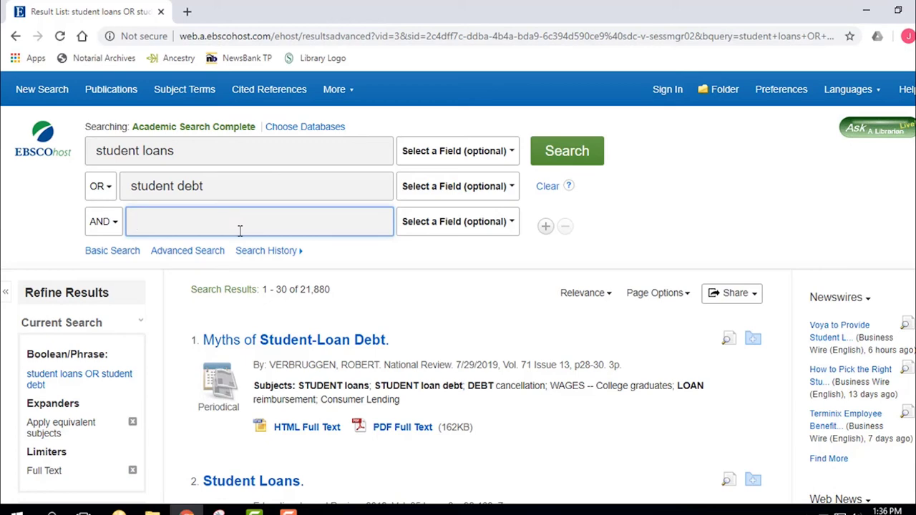
text(mental health)
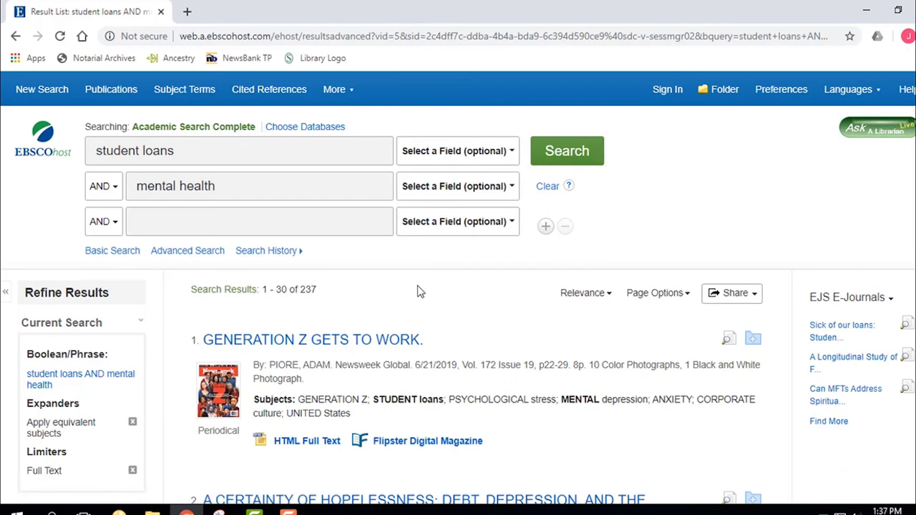
- Scroll the 237 results and highlight the first result's Newsweek Global publication name
scroll(418, 287, down, 1)
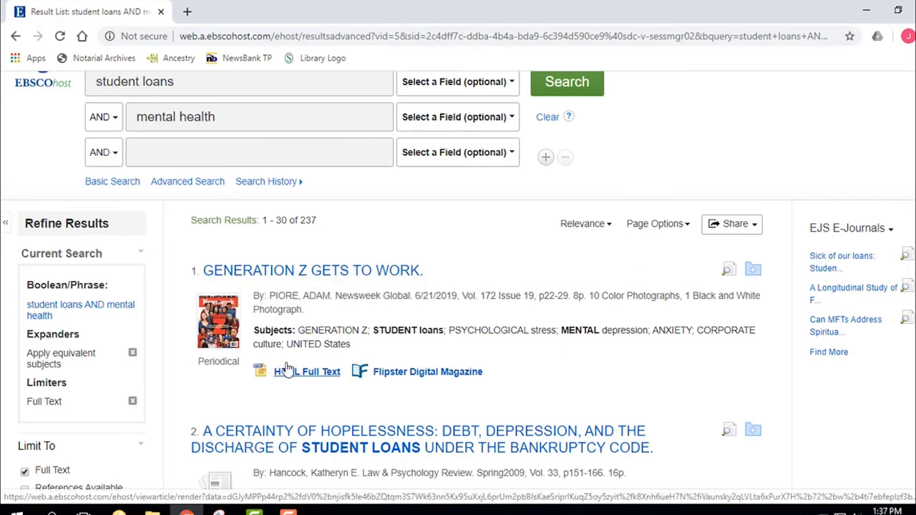
drag(335, 296, 429, 299)
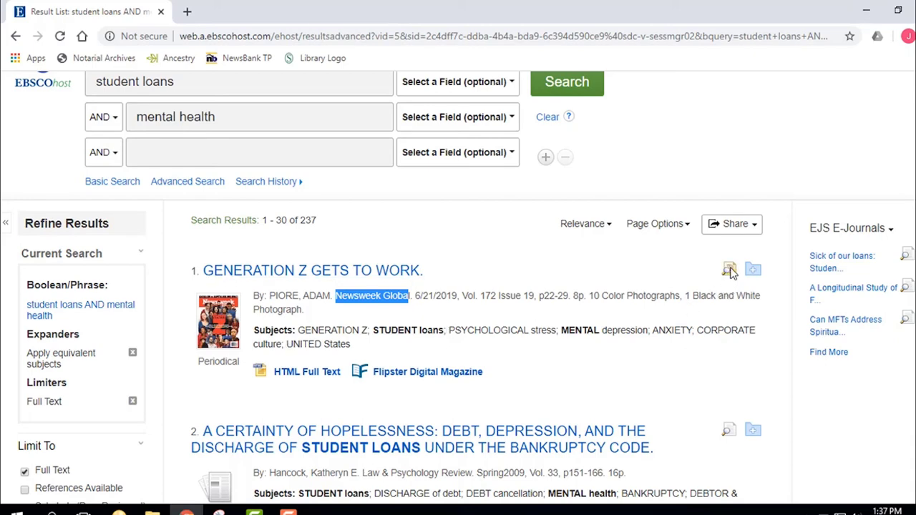
mouse_move(730, 272)
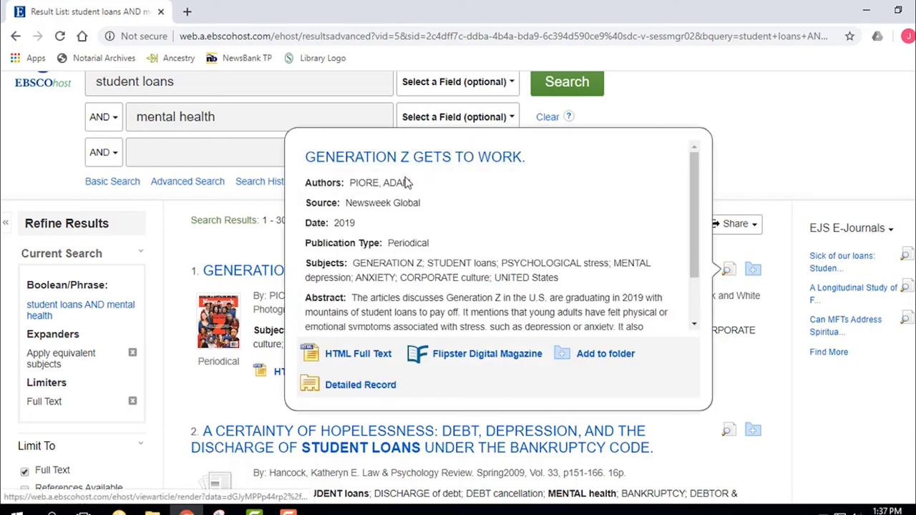
- Highlight the Newsweek Global source in the 'Generation Z Gets to Work' preview
drag(422, 203, 307, 209)
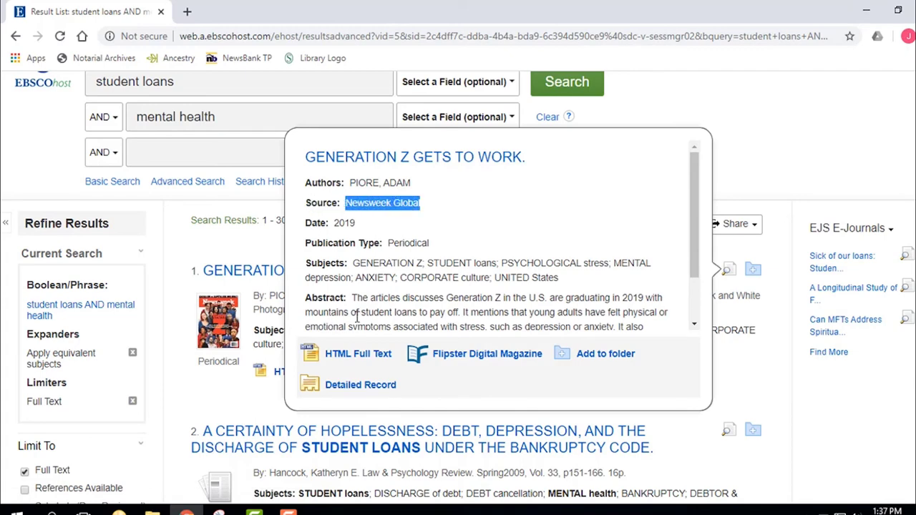
scroll(357, 316, down, 1)
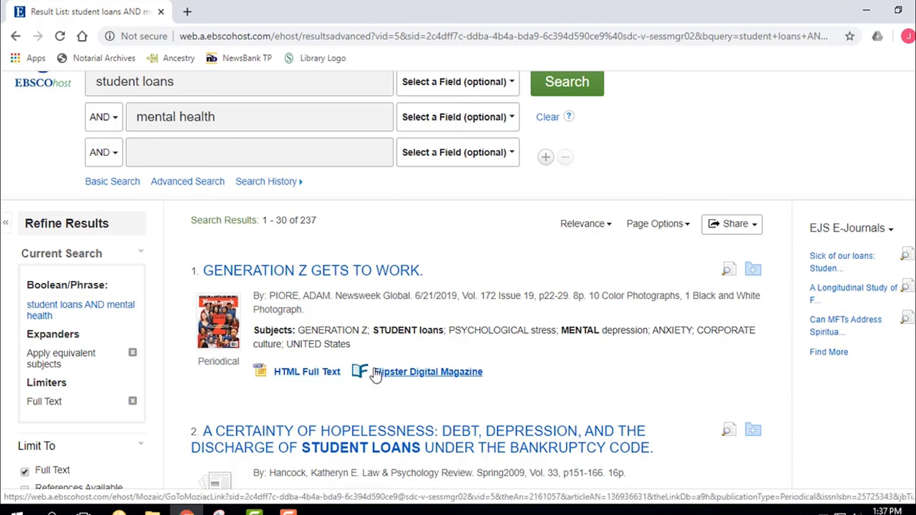
- Open the HTML full text of result 1 and highlight the opening of the 'One survey' paragraph
click(312, 376)
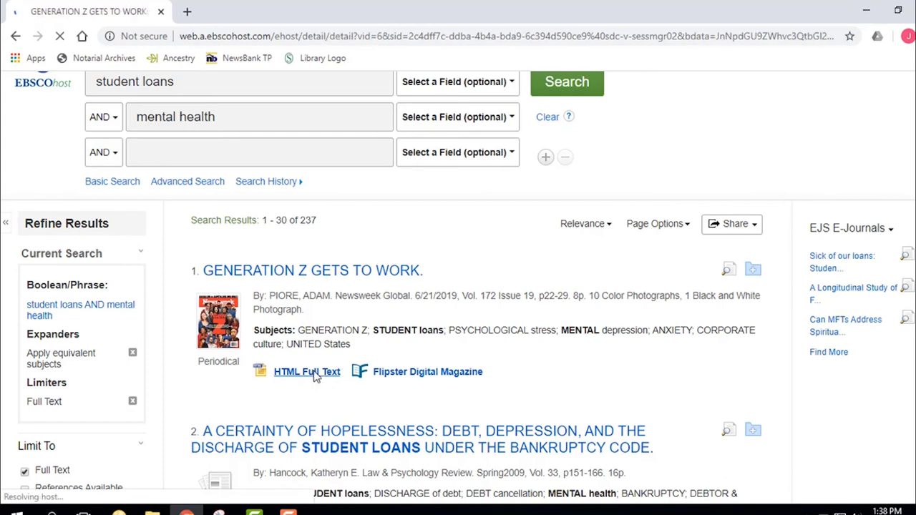
scroll(483, 322, down, 3)
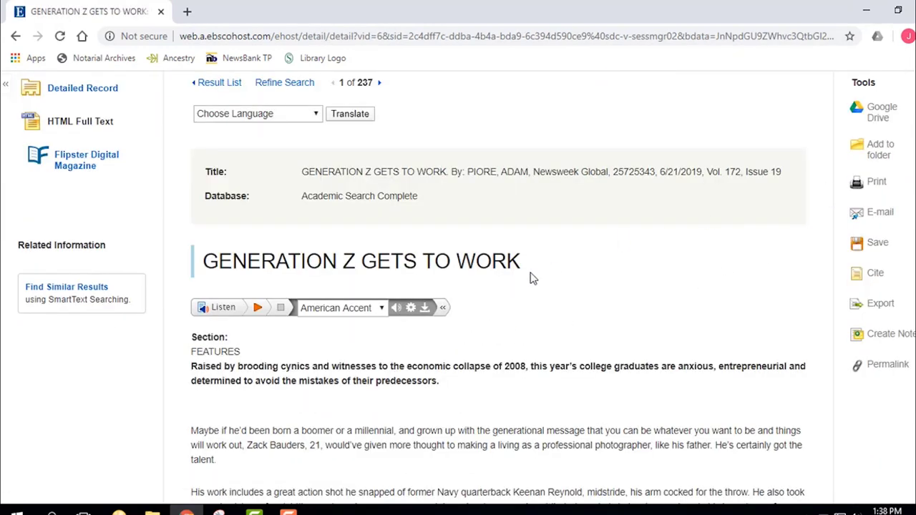
scroll(413, 336, down, 6)
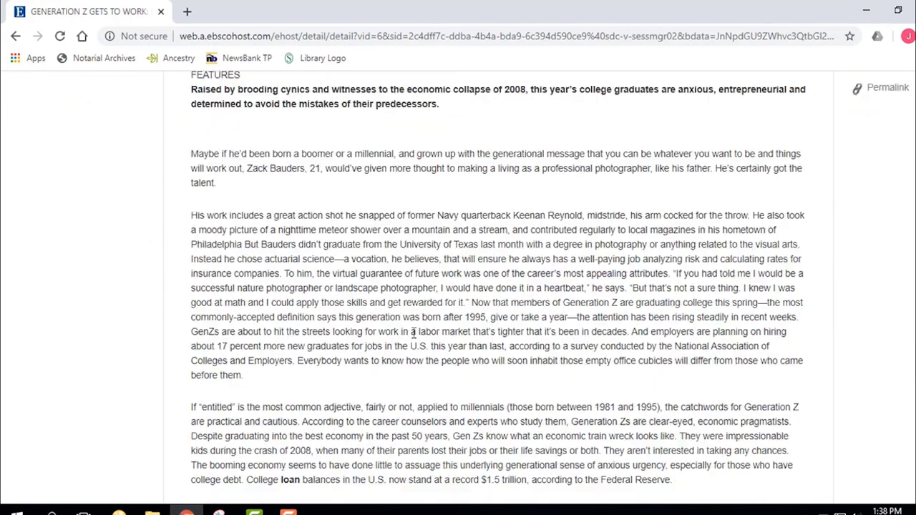
scroll(455, 331, down, 1)
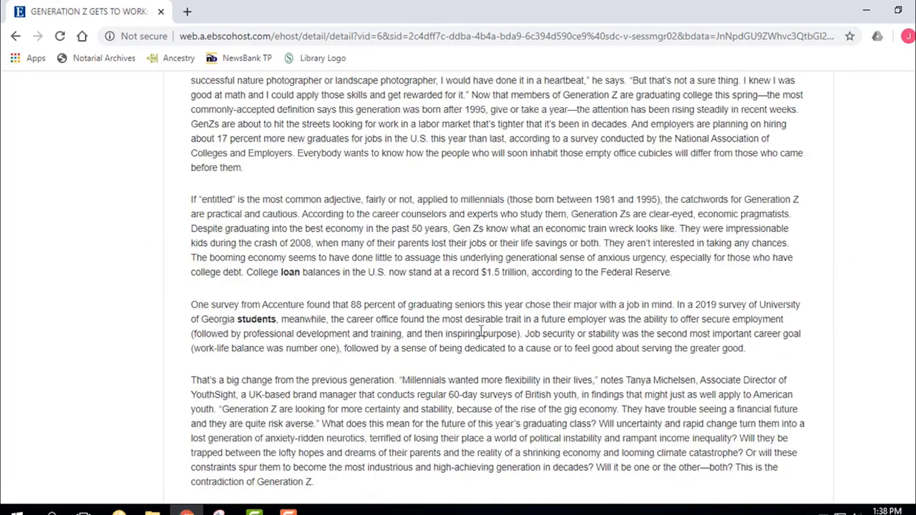
drag(191, 305, 525, 333)
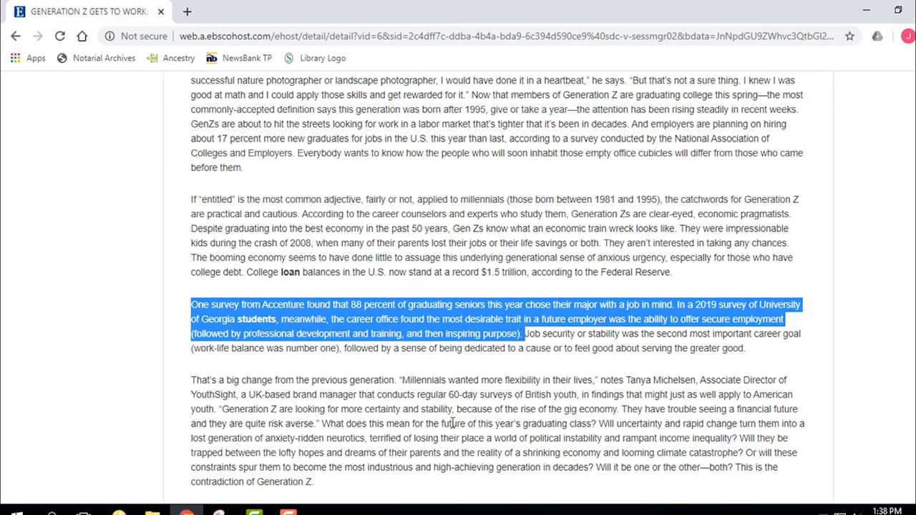
- Read the article down to its closing photo captions, then return toward the top
scroll(502, 390, down, 1)
scroll(503, 390, down, 1)
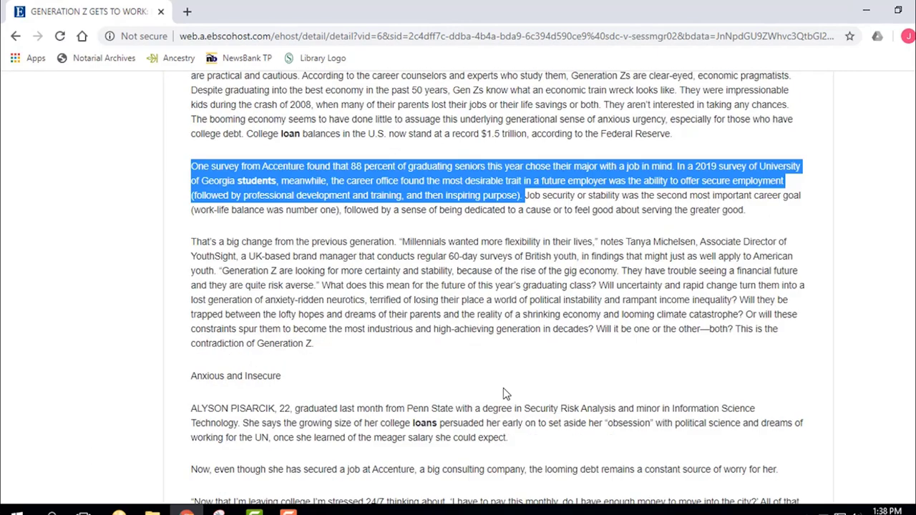
scroll(447, 362, down, 15)
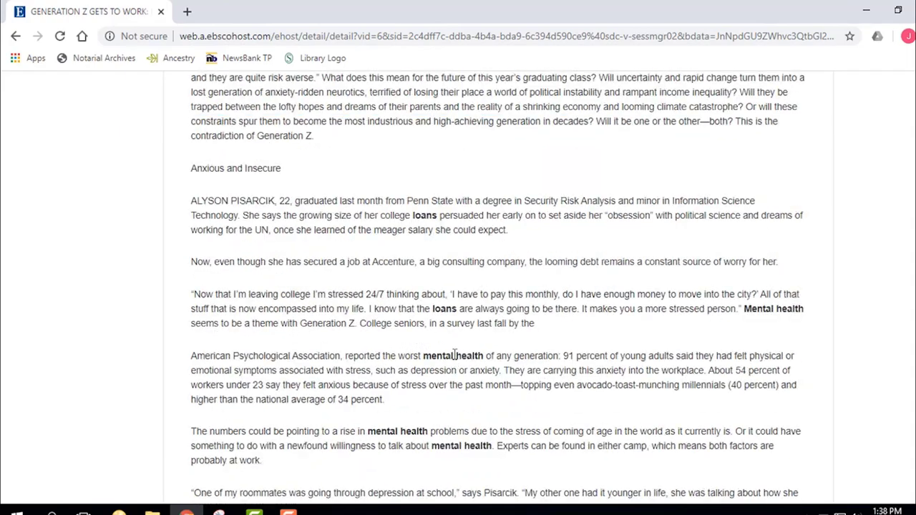
scroll(456, 353, down, 15)
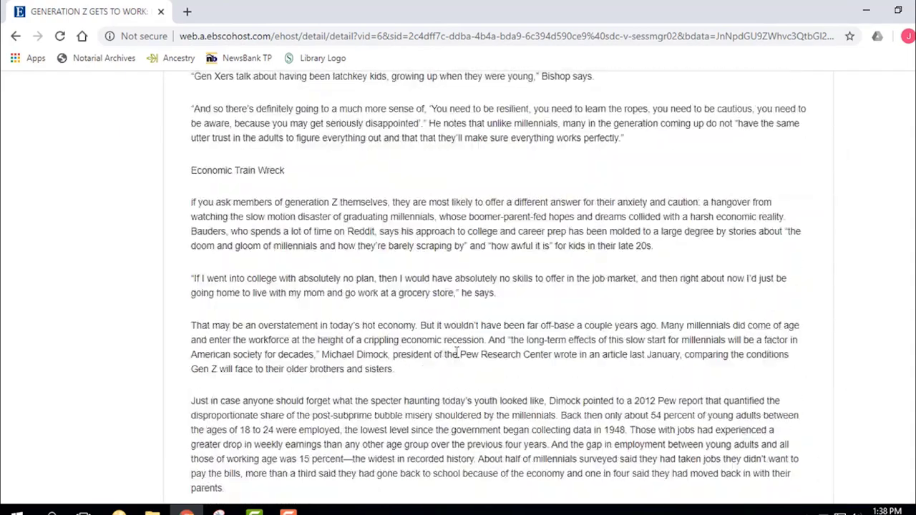
scroll(458, 352, down, 8)
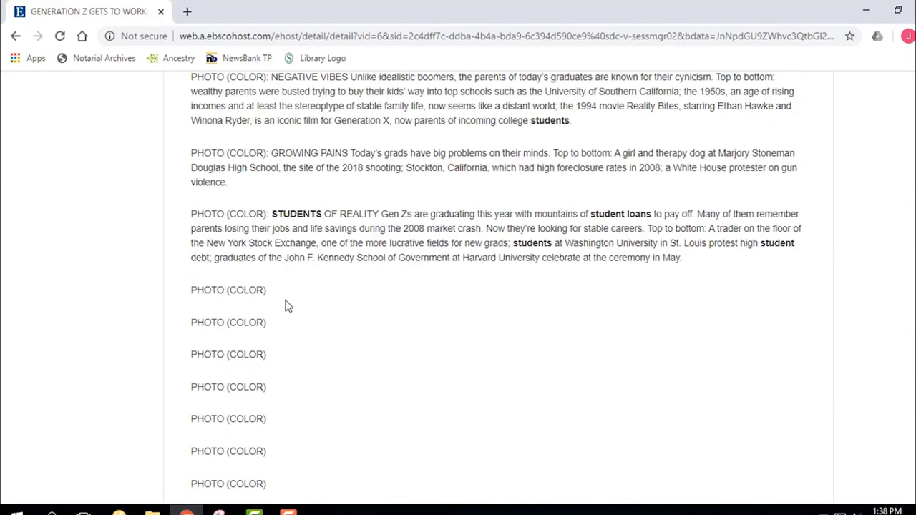
scroll(286, 300, down, 3)
scroll(296, 330, up, 2)
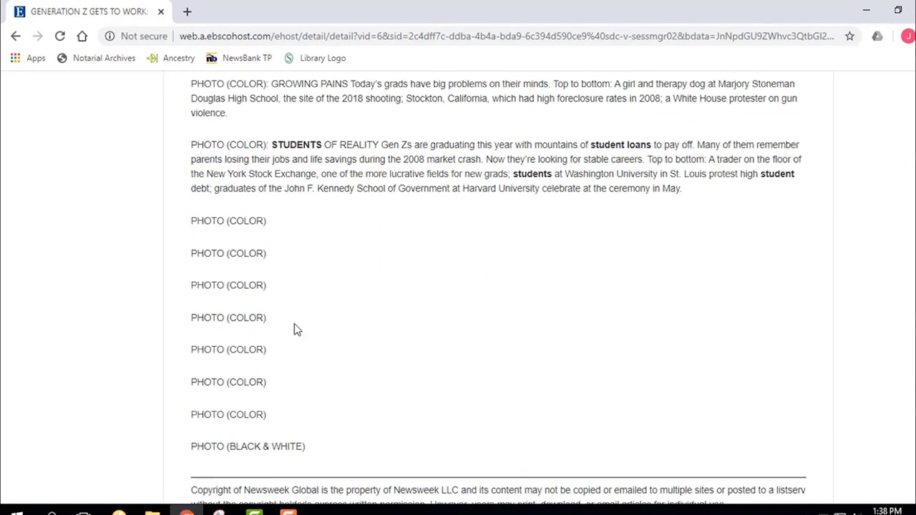
scroll(298, 328, up, 2)
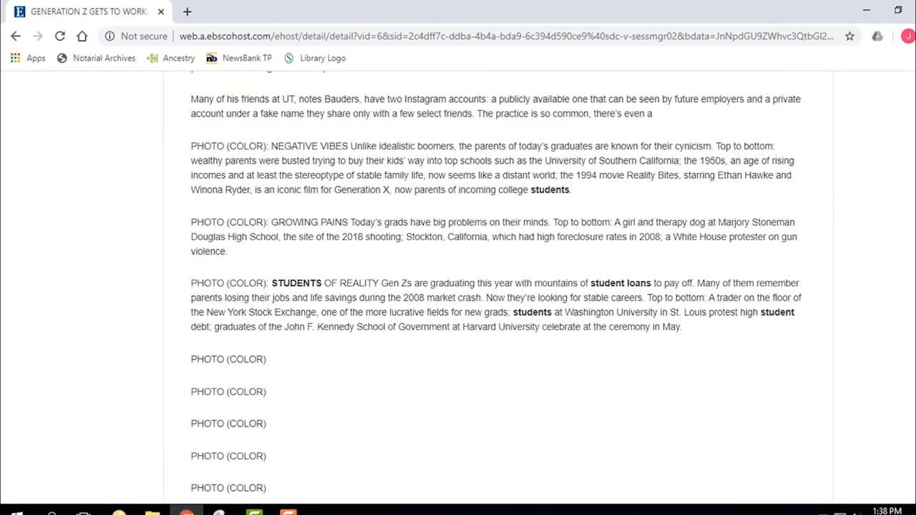
scroll(458, 286, up, 20)
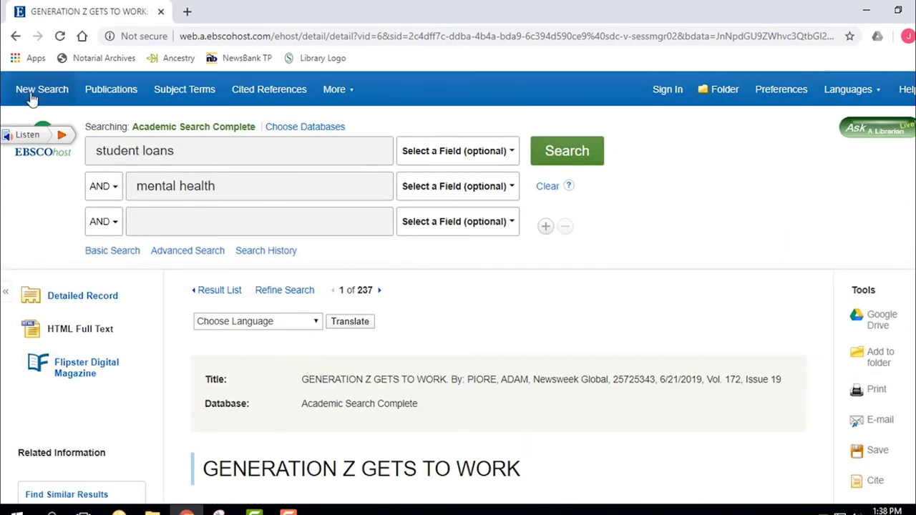
- Back in the result list, highlight result 2's Spring2009 date and Law & Psychology Review, then open its PDF
click(219, 291)
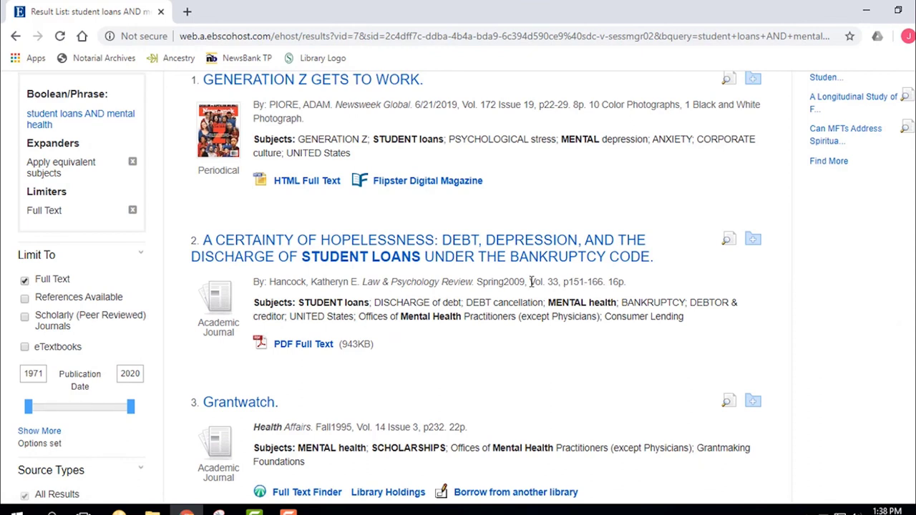
drag(526, 283, 474, 282)
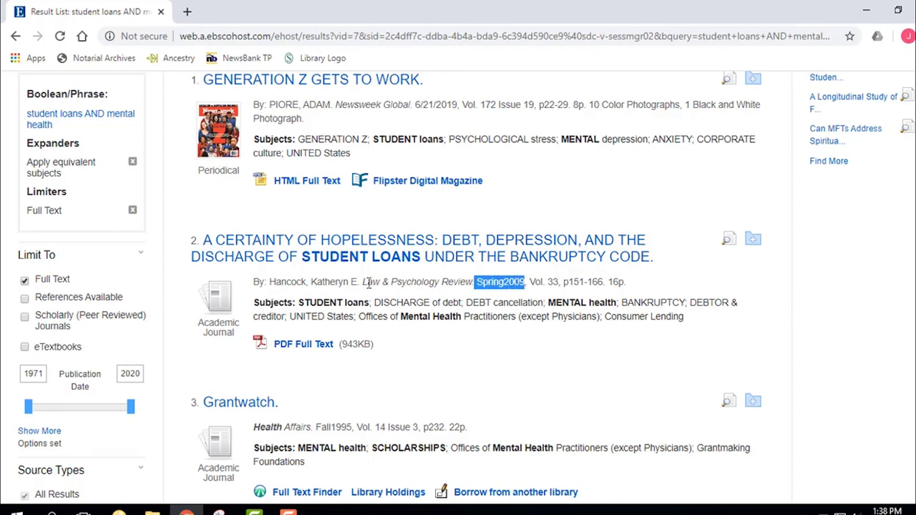
drag(363, 282, 471, 284)
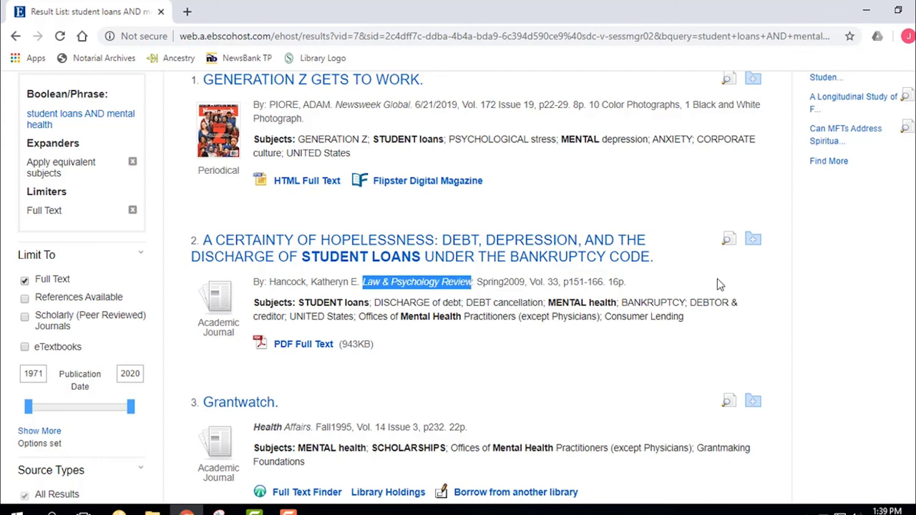
mouse_move(730, 246)
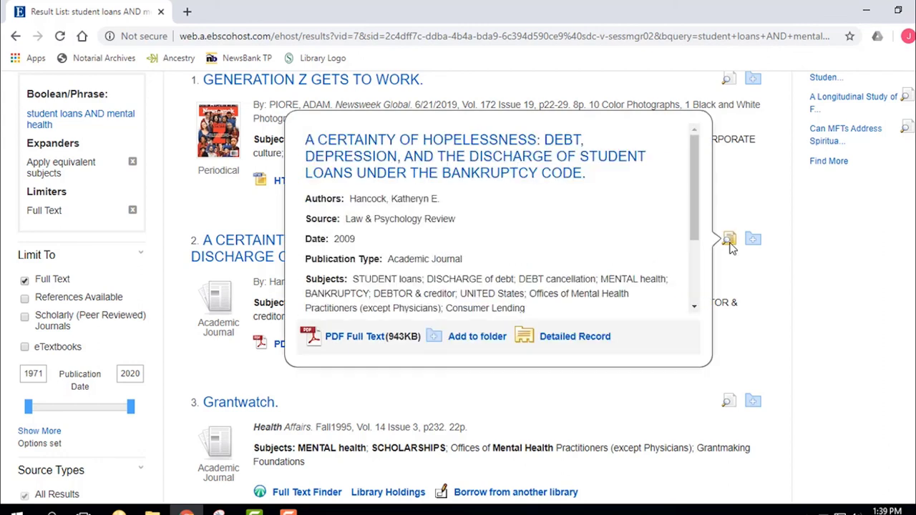
drag(456, 219, 346, 219)
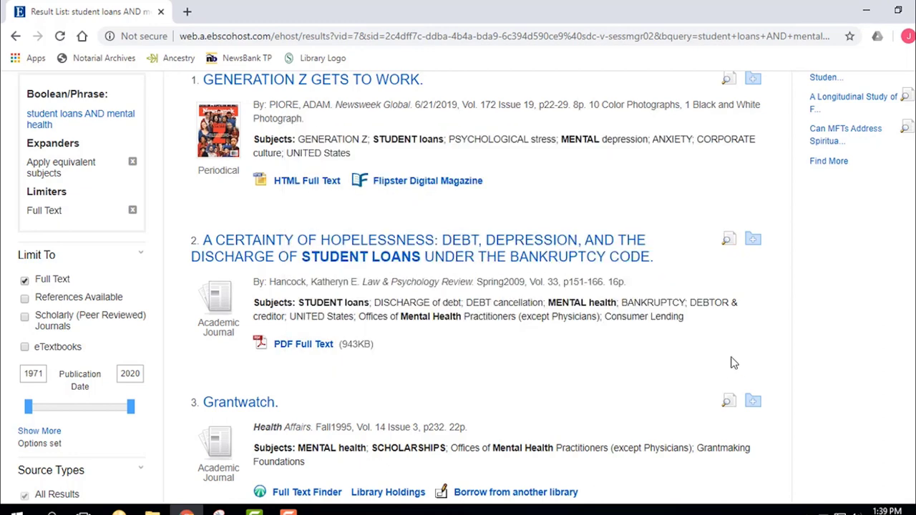
click(309, 346)
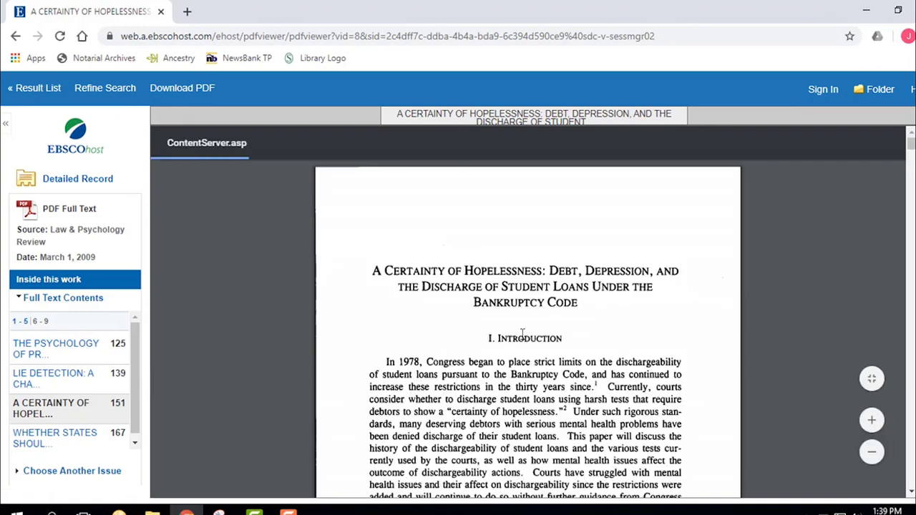
- Scroll the 'A Certainty of Hopelessness' PDF on to page 2 of 17
scroll(523, 334, down, 1)
scroll(515, 331, down, 9)
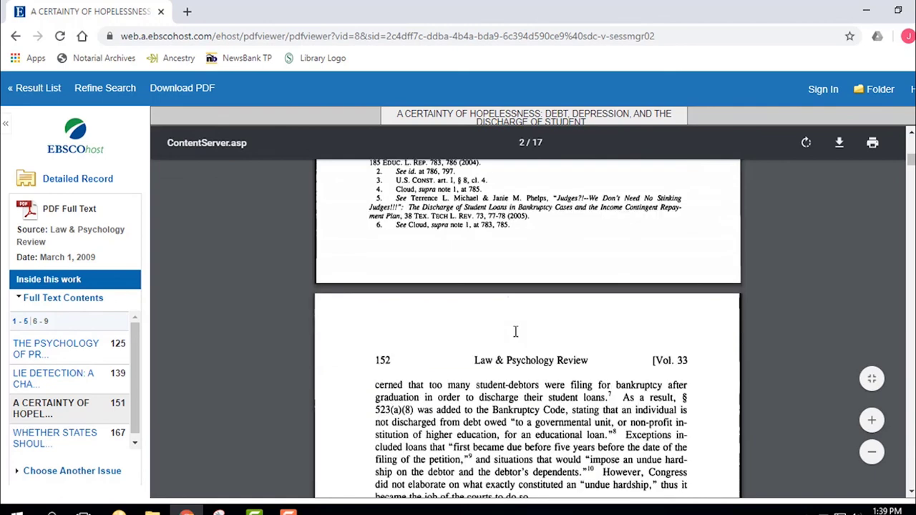
scroll(516, 332, down, 3)
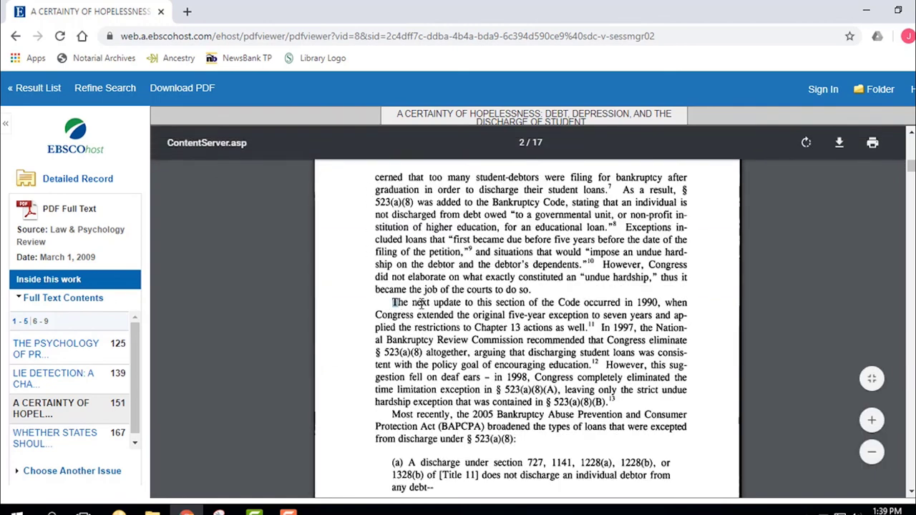
drag(393, 303, 501, 310)
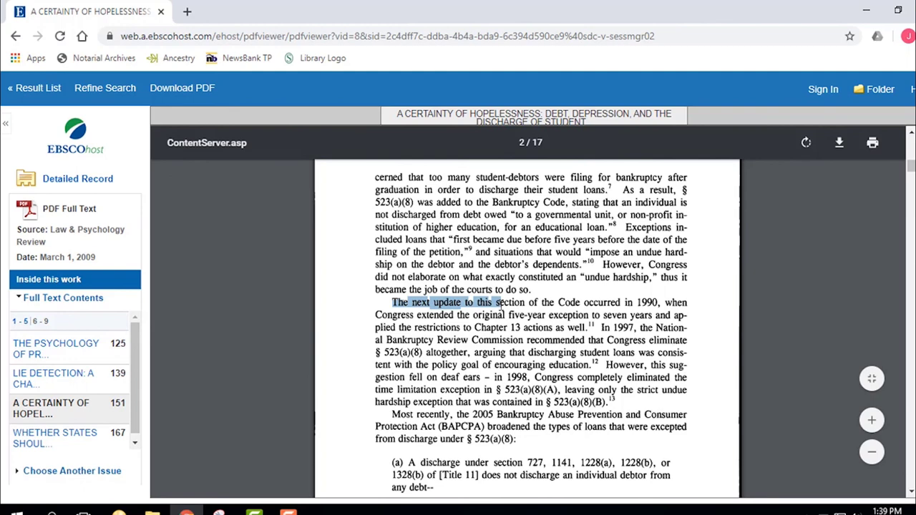
click(477, 263)
scroll(467, 261, up, 1)
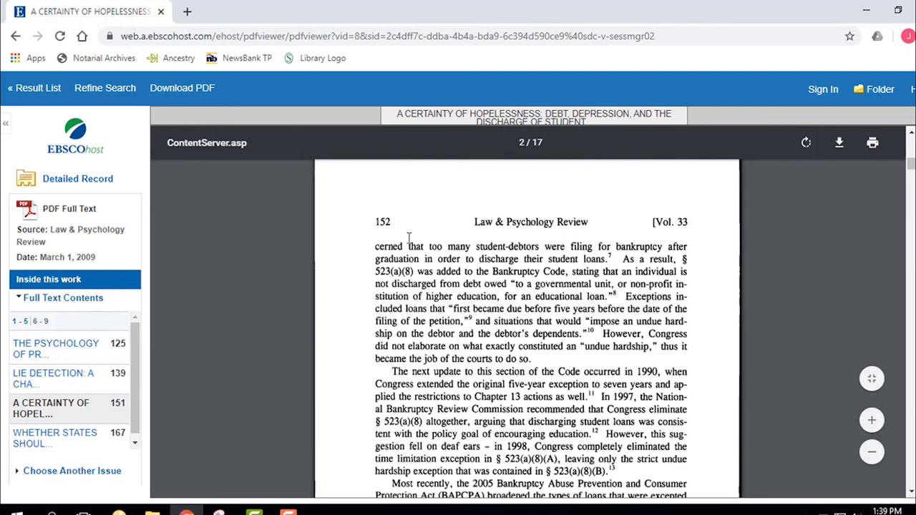